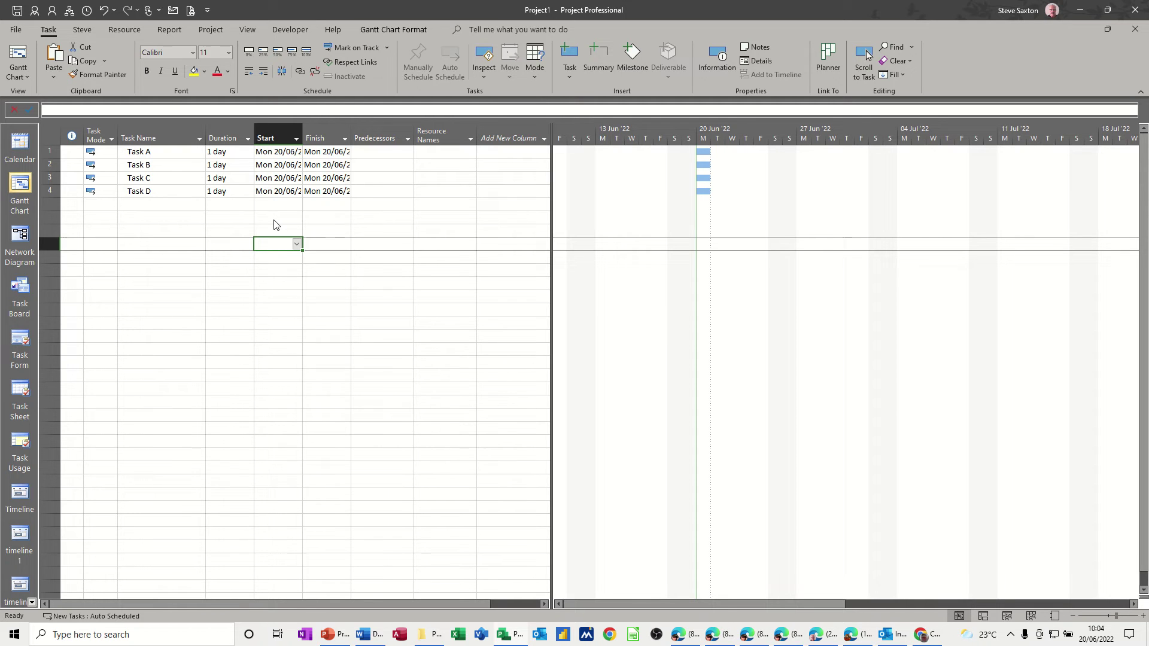
- Select Task A's name in the Gantt Chart task list
{"action": "left_click", "coordinate": [153, 152]}
- Try Fixed Work, then settle Task A on Fixed Units with effort driven unchecked
{"action": "double_click", "coordinate": [153, 153]}
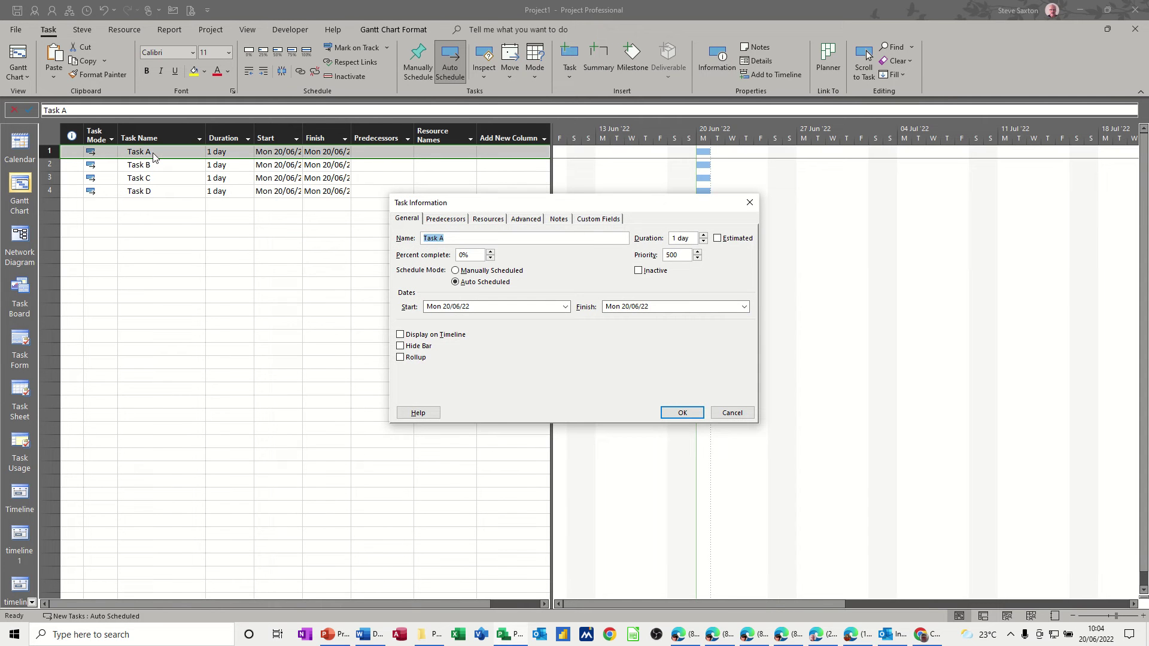
{"action": "left_click_drag", "start_coordinate": [446, 203], "coordinate": [232, 216]}
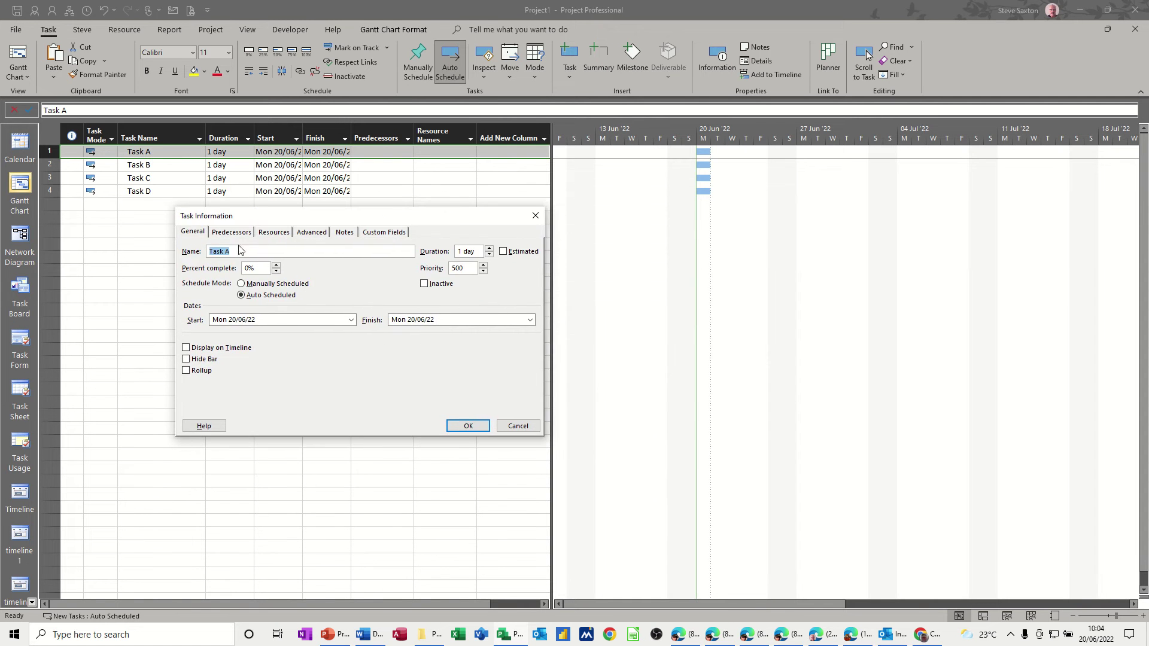
{"action": "left_click", "coordinate": [313, 233]}
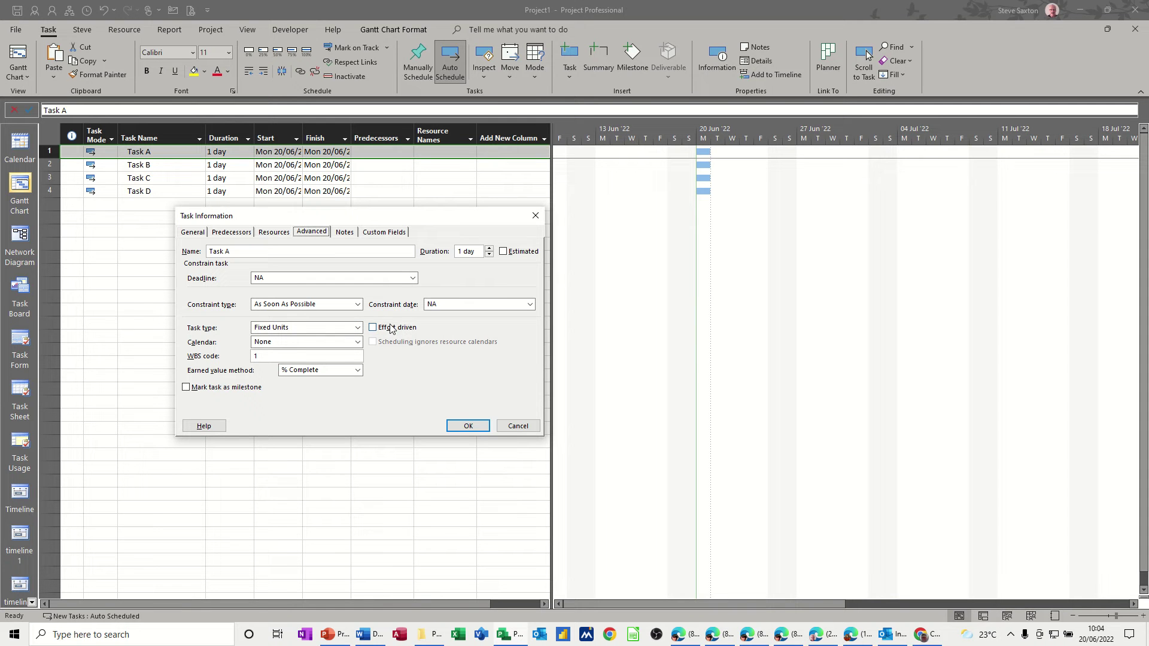
{"action": "left_click", "coordinate": [357, 328]}
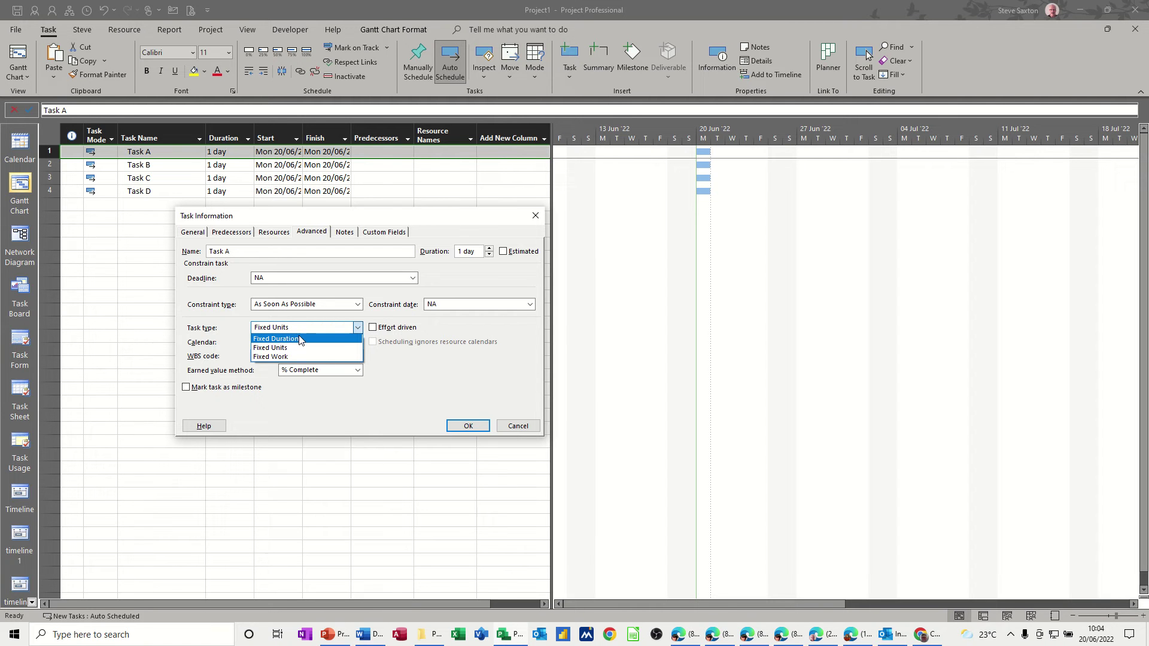
{"action": "left_click", "coordinate": [269, 348]}
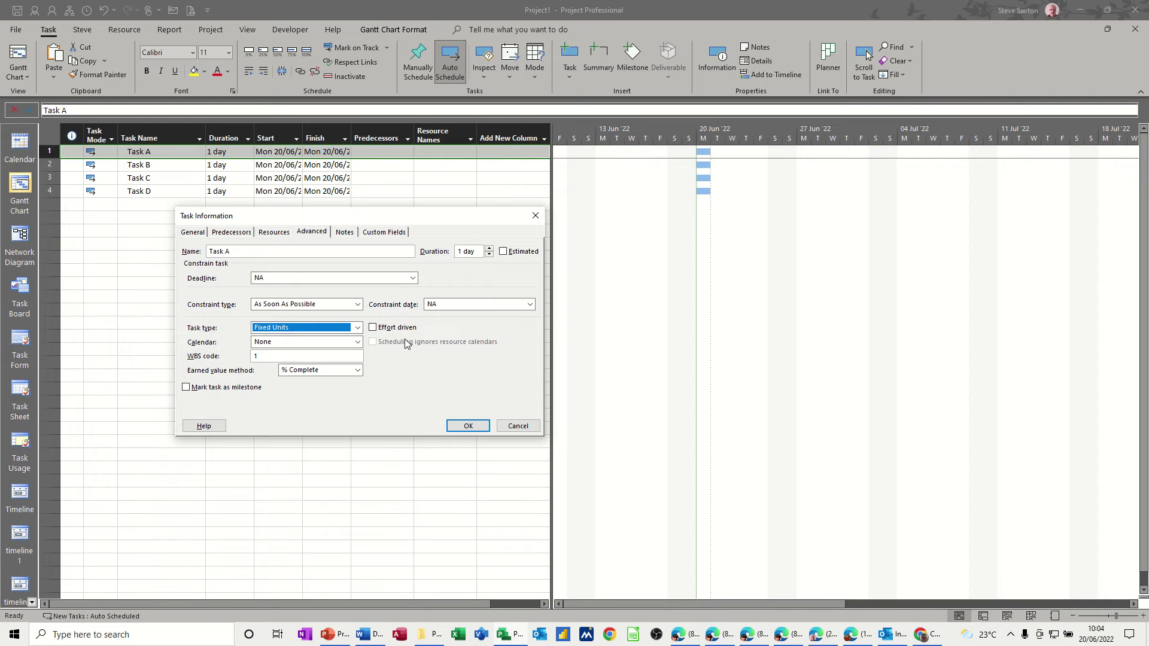
{"action": "left_click", "coordinate": [357, 328]}
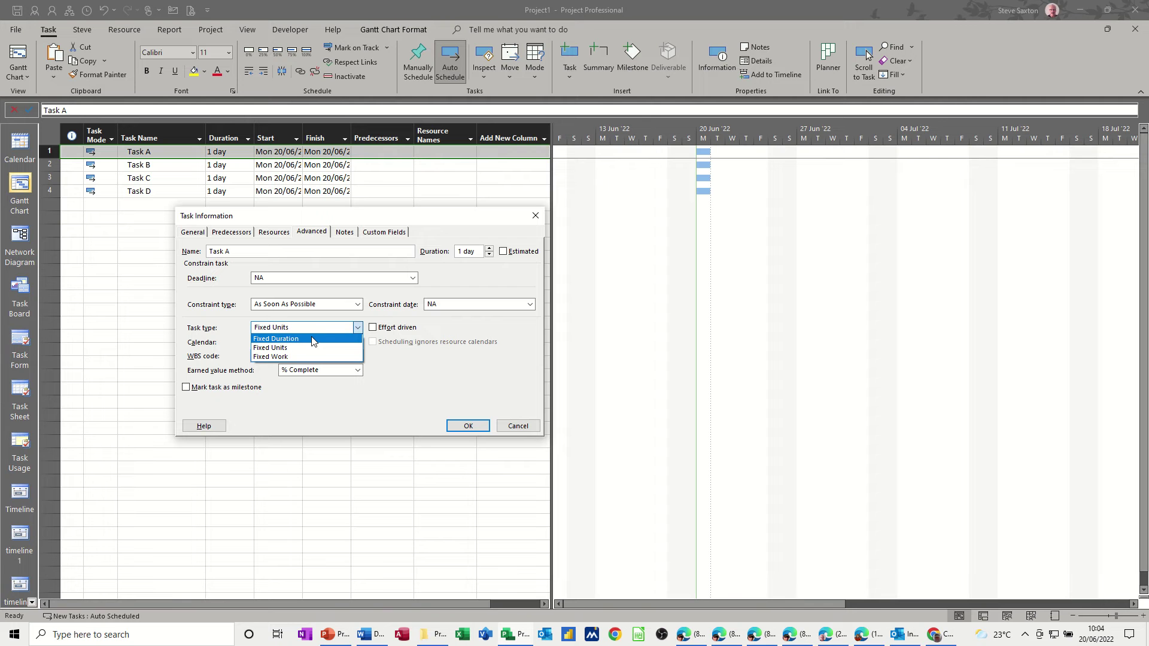
{"action": "left_click", "coordinate": [273, 357]}
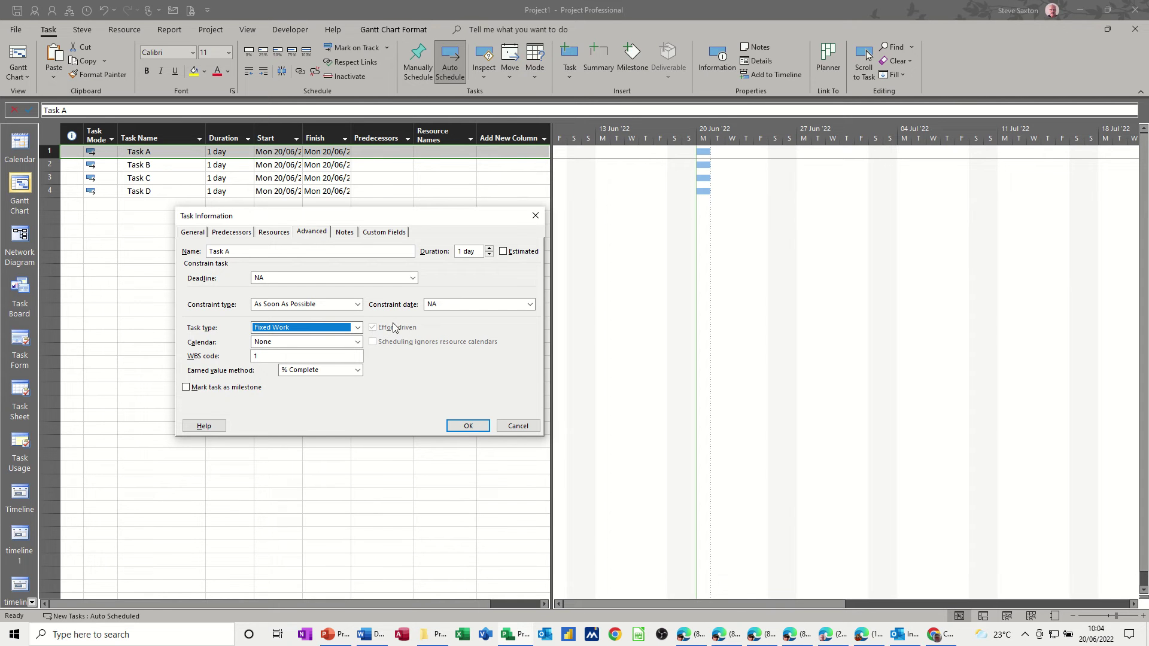
{"action": "left_click", "coordinate": [356, 331]}
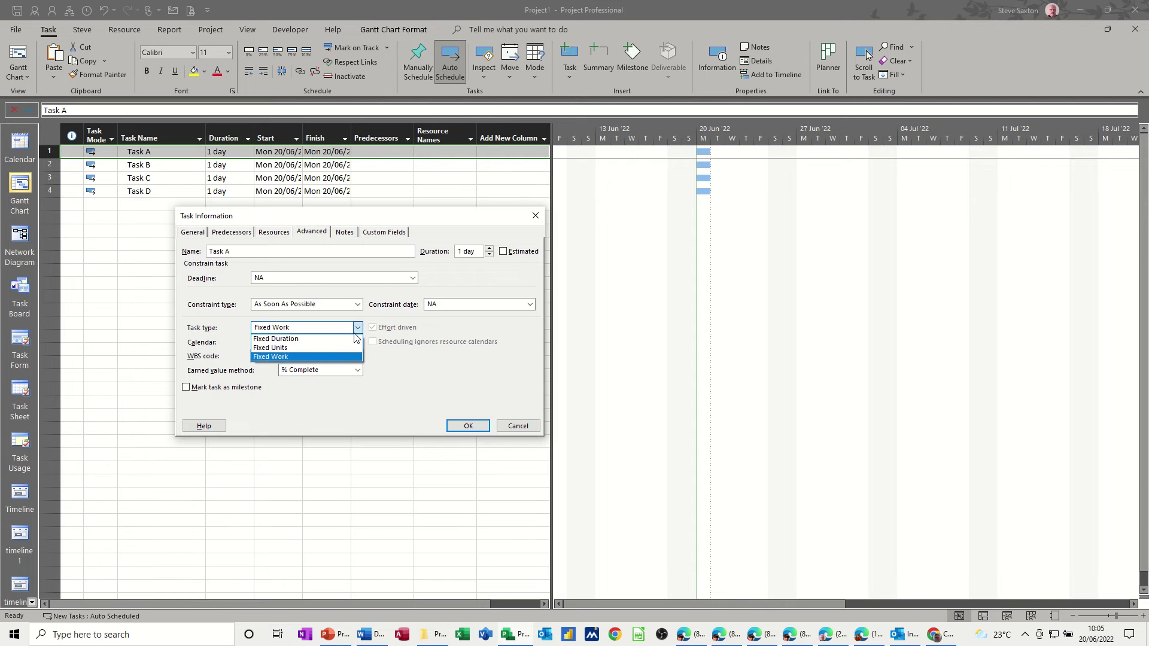
{"action": "left_click", "coordinate": [306, 348]}
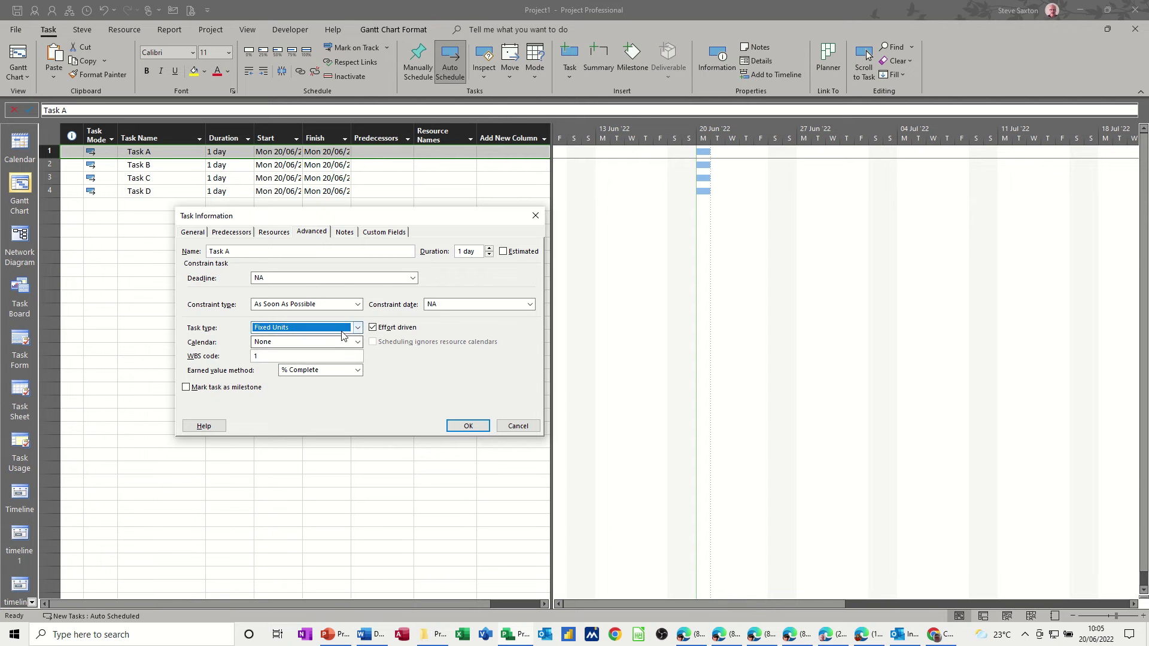
{"action": "left_click", "coordinate": [372, 328]}
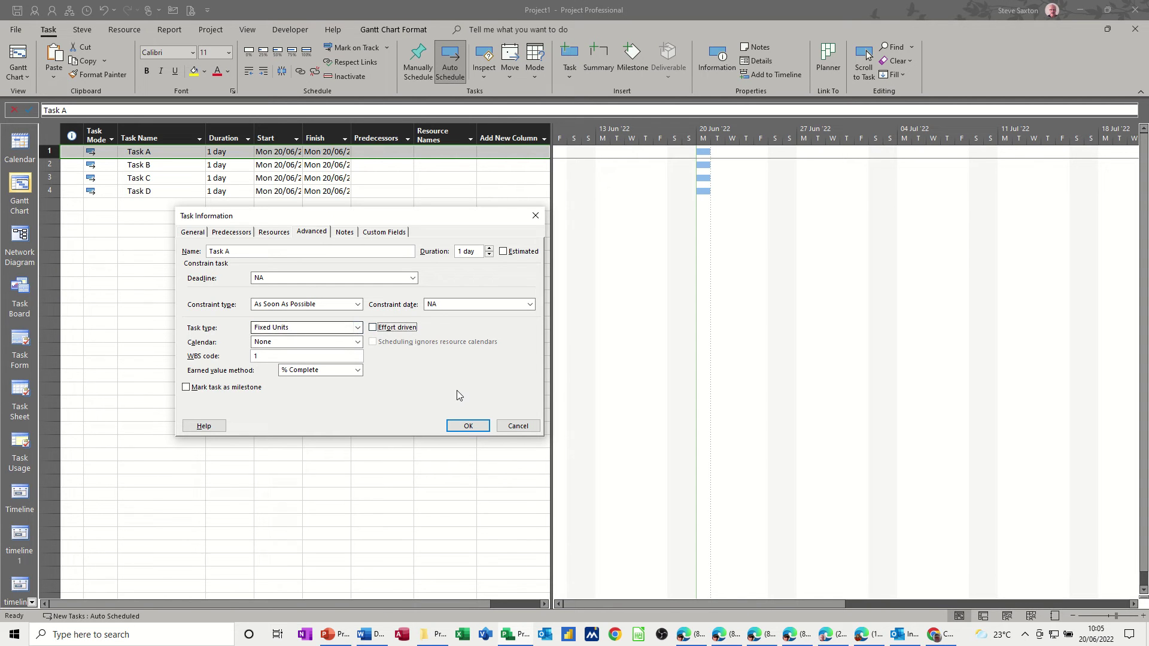
{"action": "left_click", "coordinate": [467, 426]}
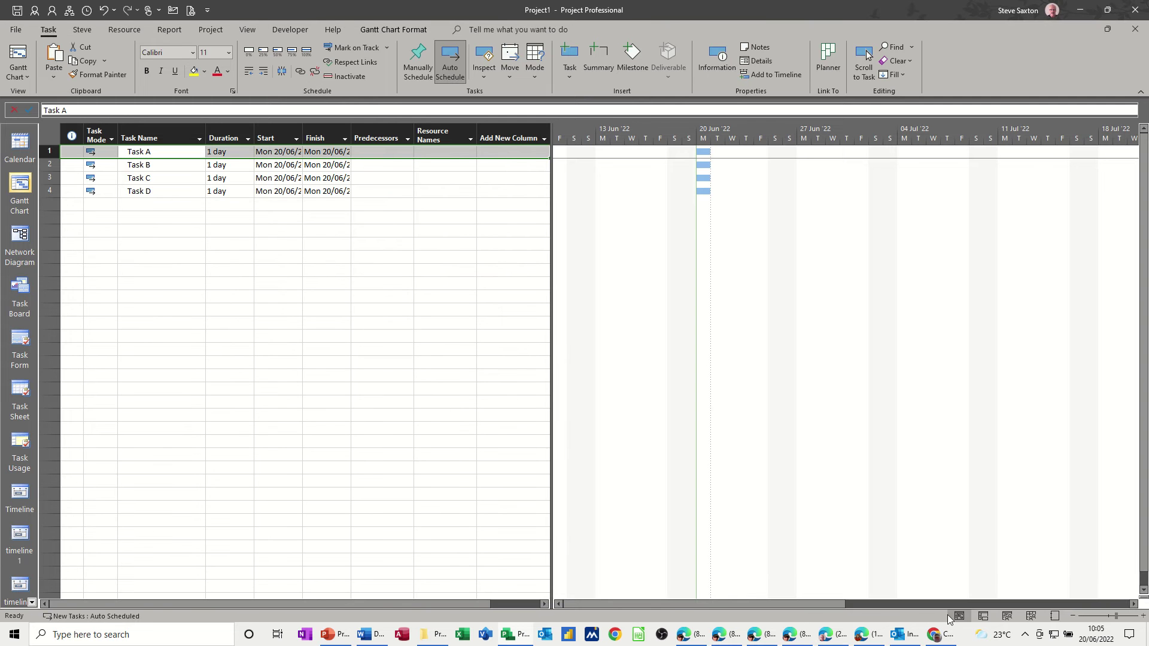
- On the Resource Sheet, enter four resources: Bob, Bvill, Ben and Anne
{"action": "left_click", "coordinate": [1029, 616]}
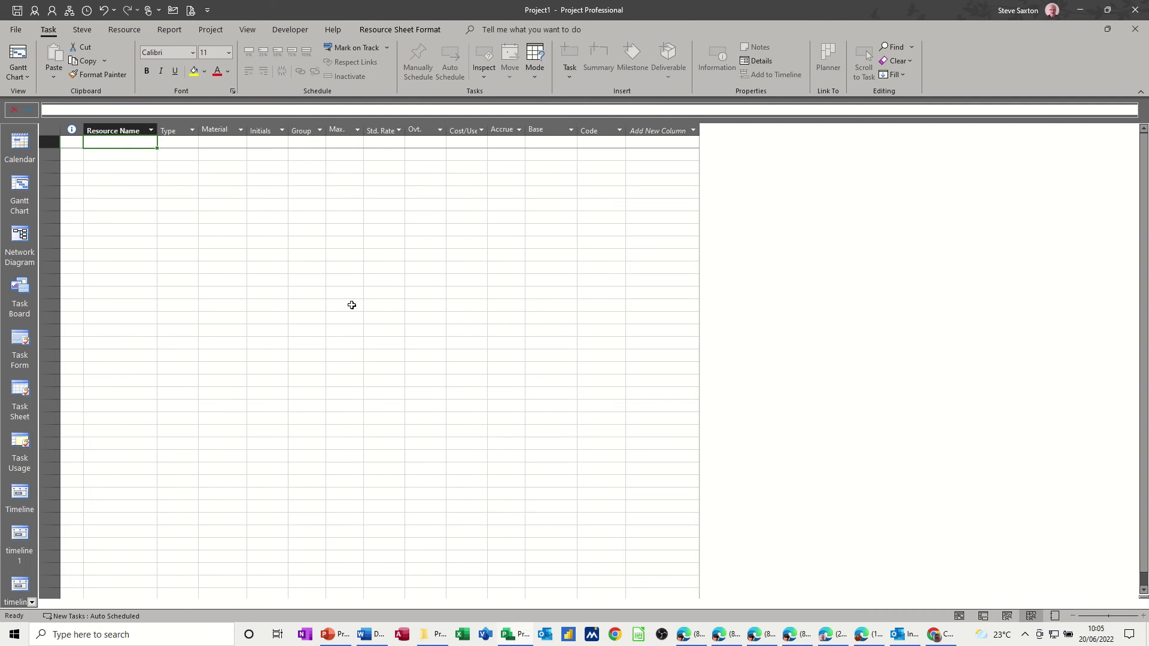
{"action": "type", "text": "Bob"}
{"action": "key", "text": "Return"}
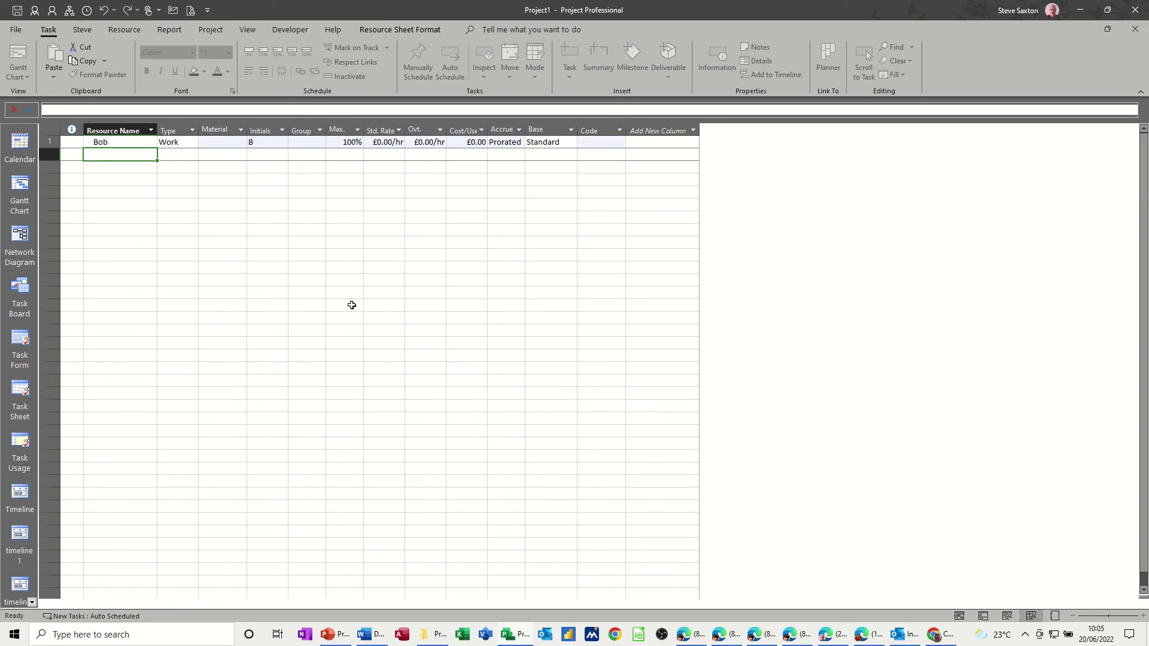
{"action": "type", "text": "Bvill"}
{"action": "key", "text": "Return"}
{"action": "type", "text": "Be"}
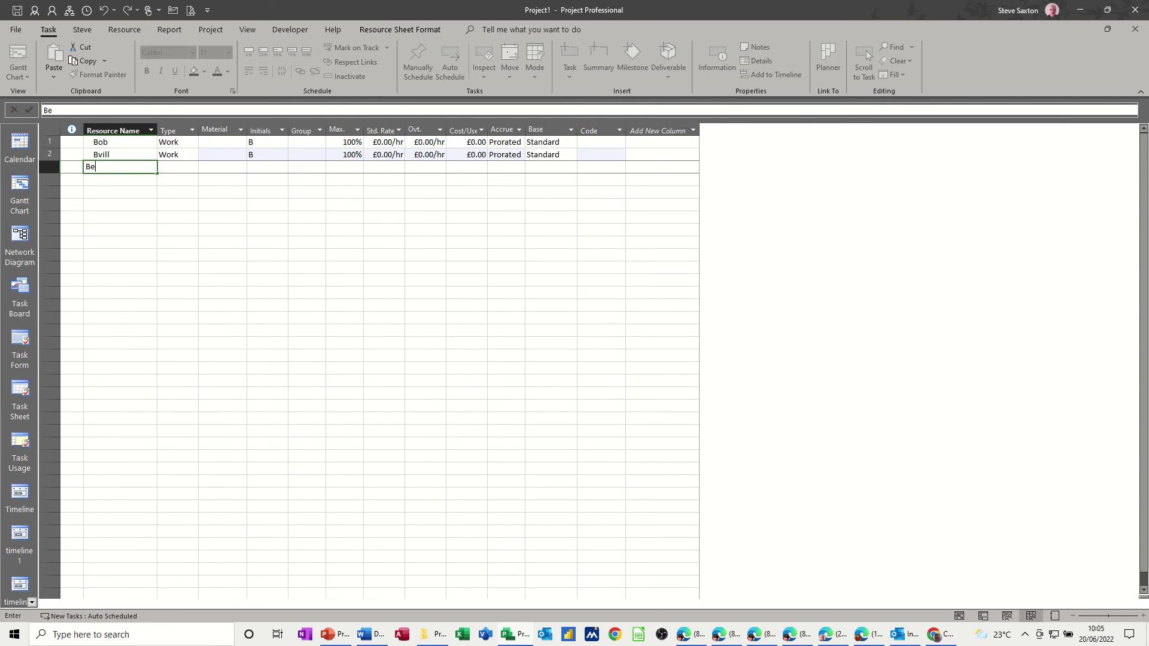
{"action": "type", "text": "n"}
{"action": "key", "text": "Return"}
{"action": "type", "text": "A"}
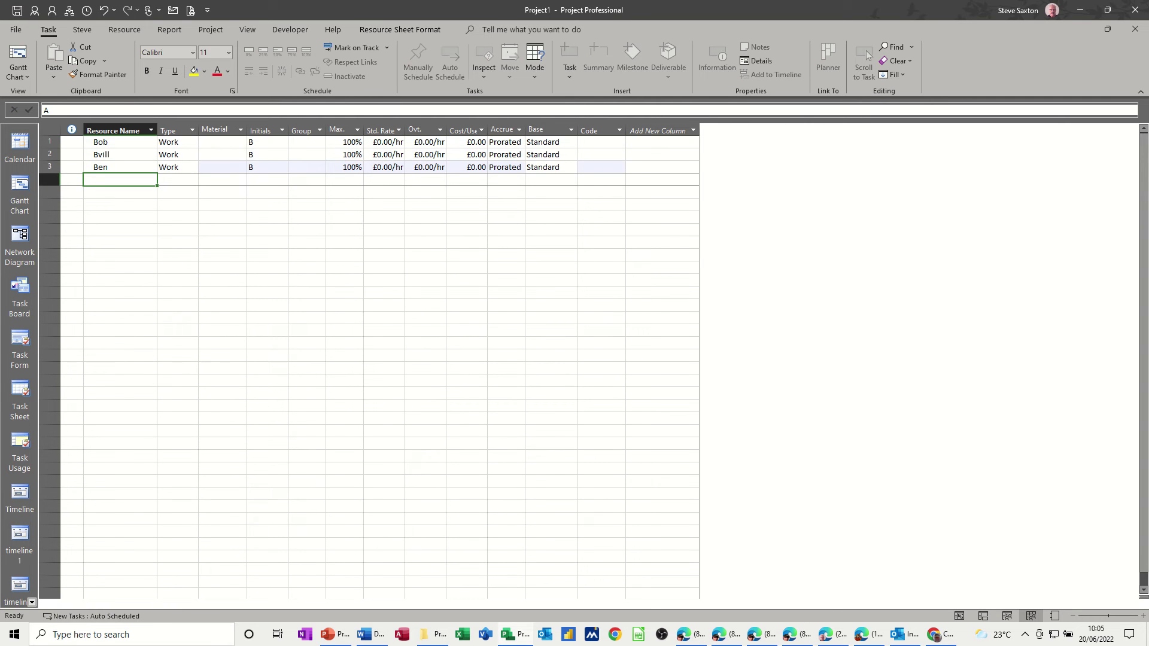
{"action": "type", "text": "nne"}
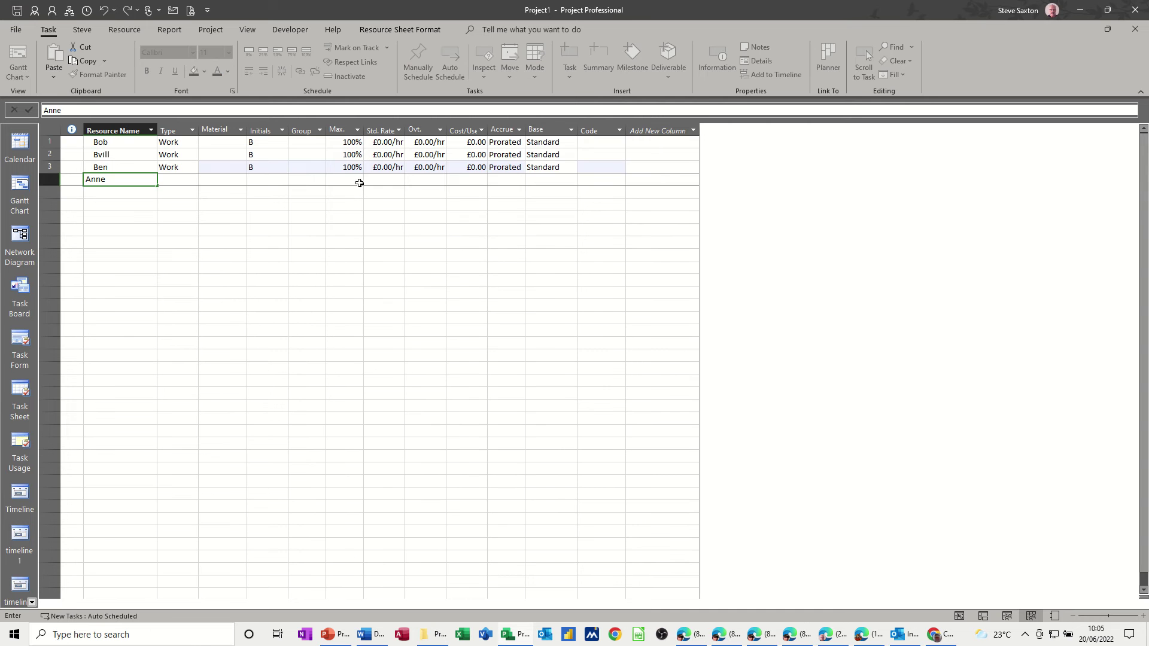
- Give the first resource a 10 standard rate and 15 overtime rate, and select them to fill down
{"action": "left_click", "coordinate": [376, 143]}
{"action": "type", "text": "10"}
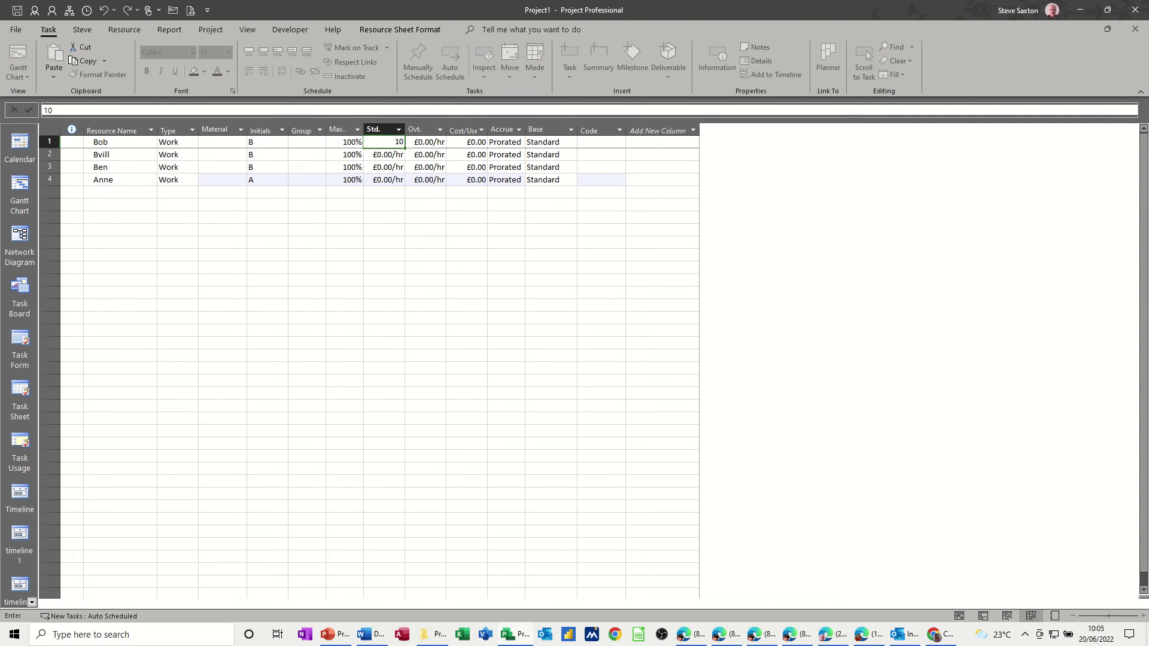
{"action": "key", "text": "Tab"}
{"action": "type", "text": "15"}
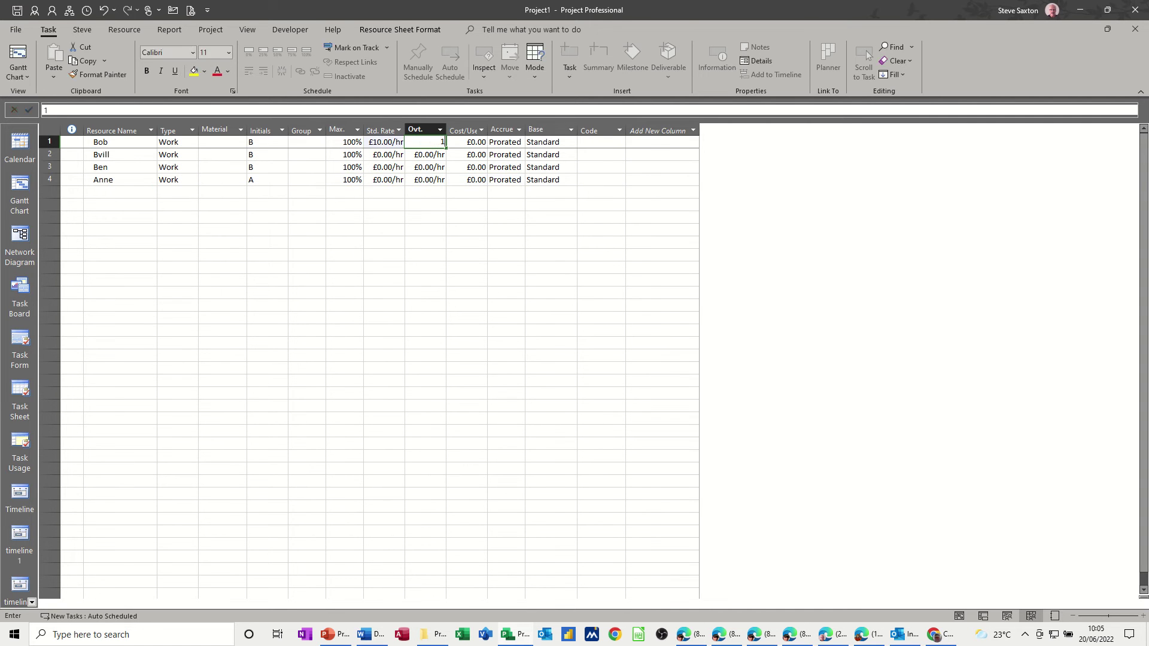
{"action": "key", "text": "Return"}
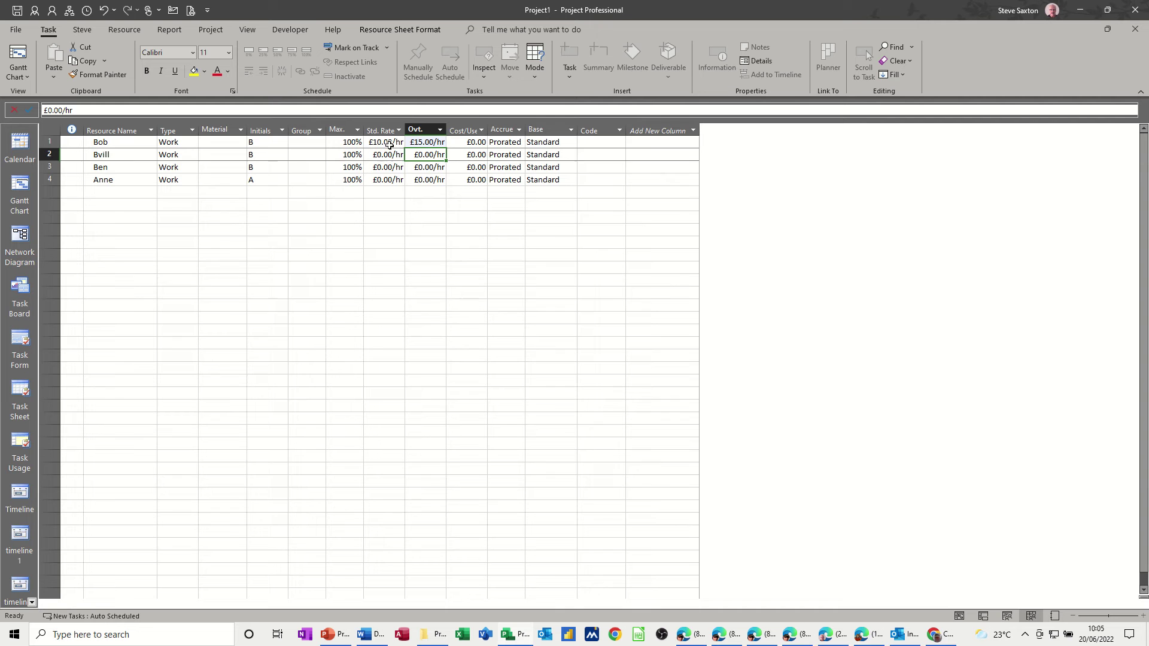
{"action": "left_click_drag", "start_coordinate": [386, 143], "coordinate": [445, 185]}
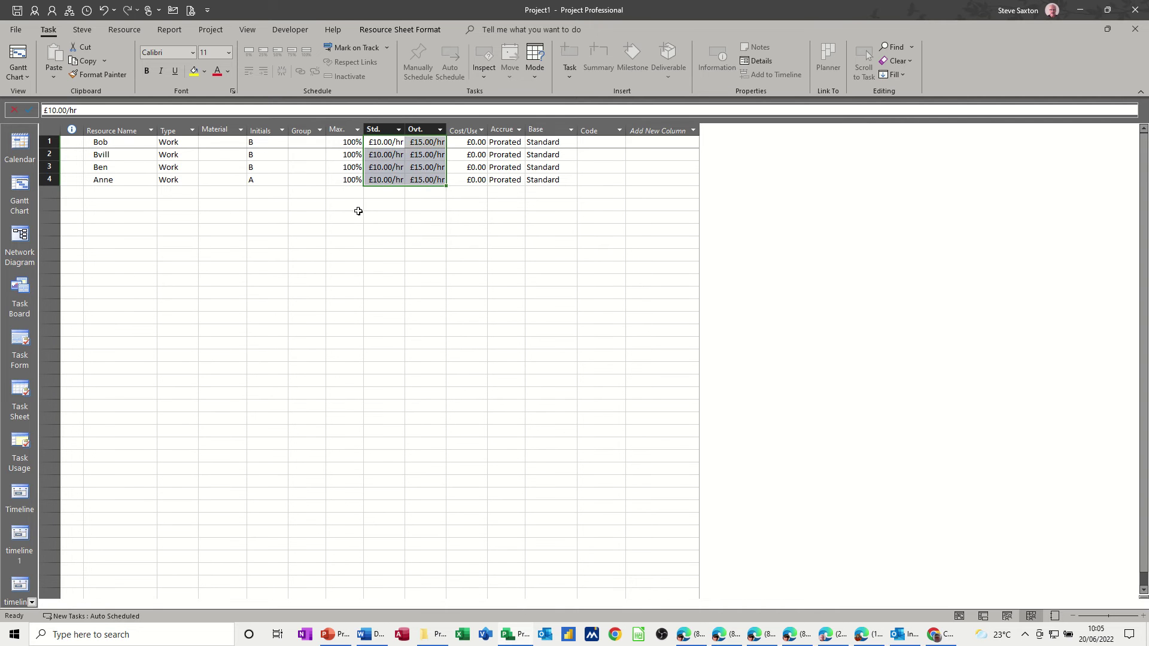
- Assign Anne and Ben to Task A through the Assign Resources dialog
{"action": "left_click", "coordinate": [20, 190]}
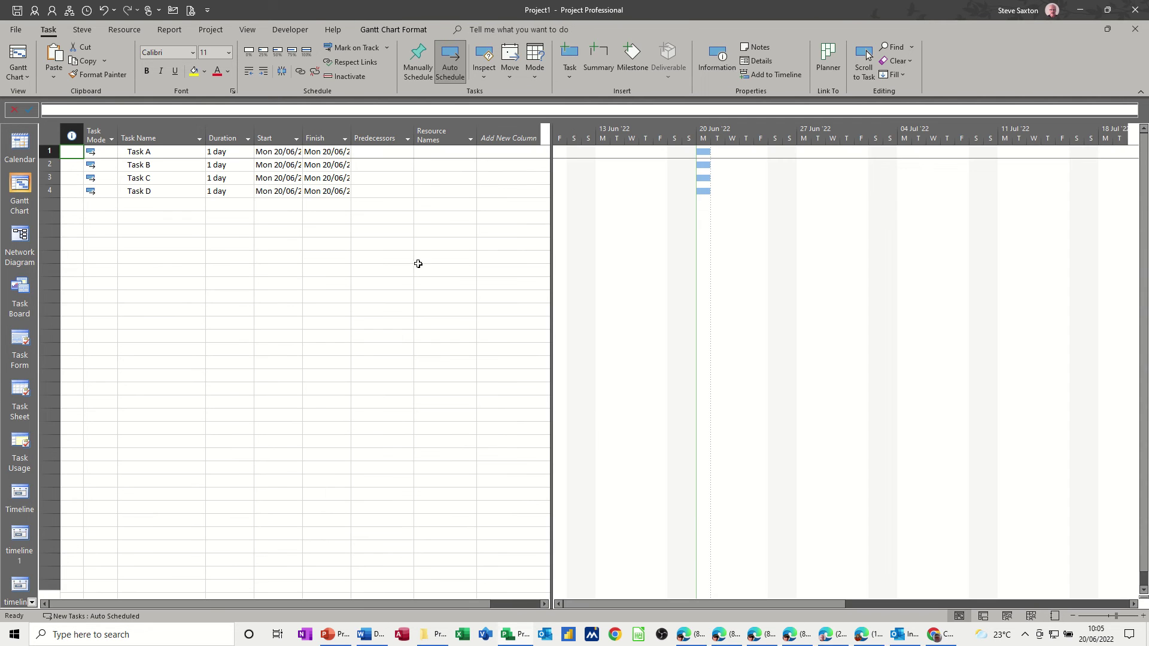
{"action": "left_click", "coordinate": [145, 151]}
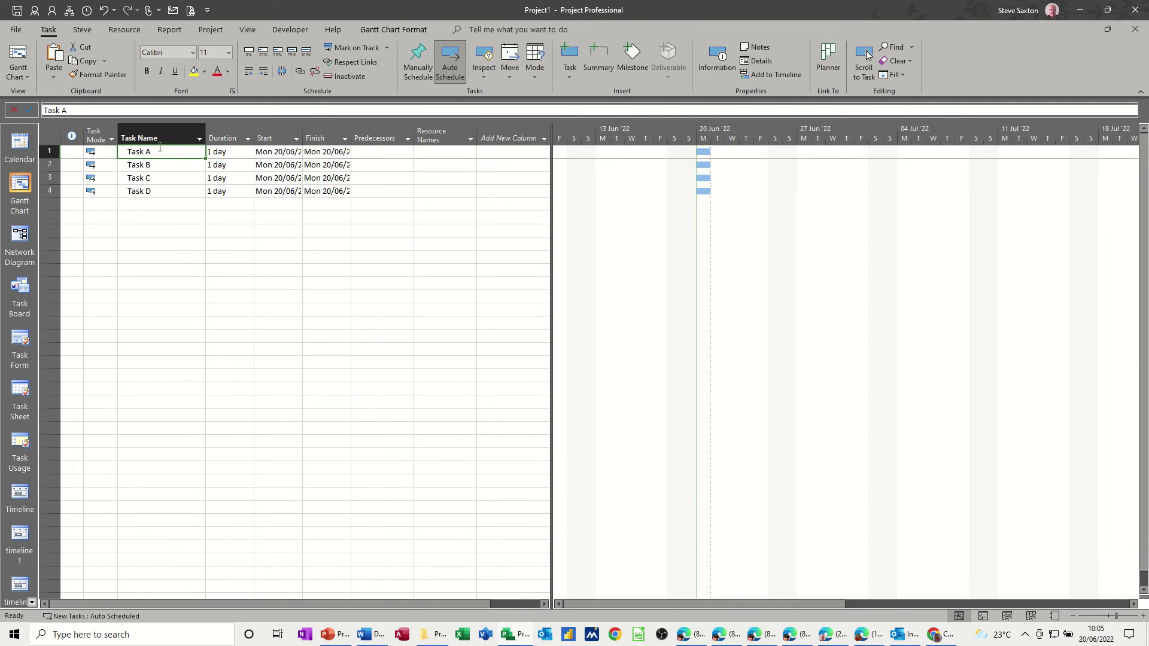
{"action": "left_click", "coordinate": [119, 30]}
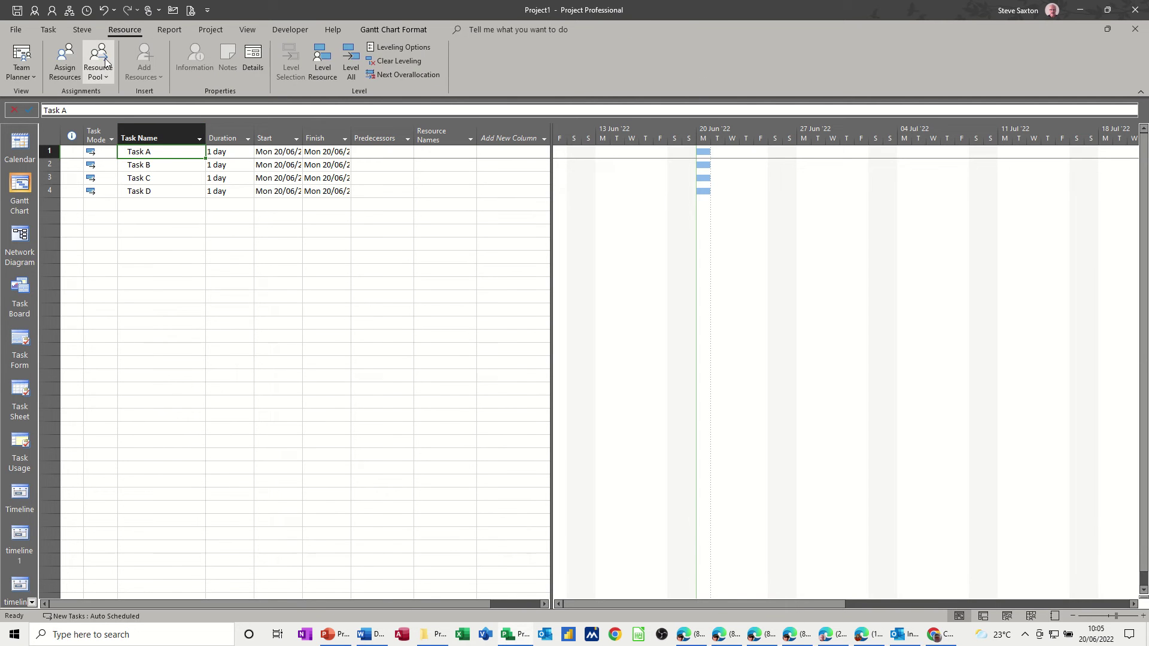
{"action": "left_click", "coordinate": [74, 62]}
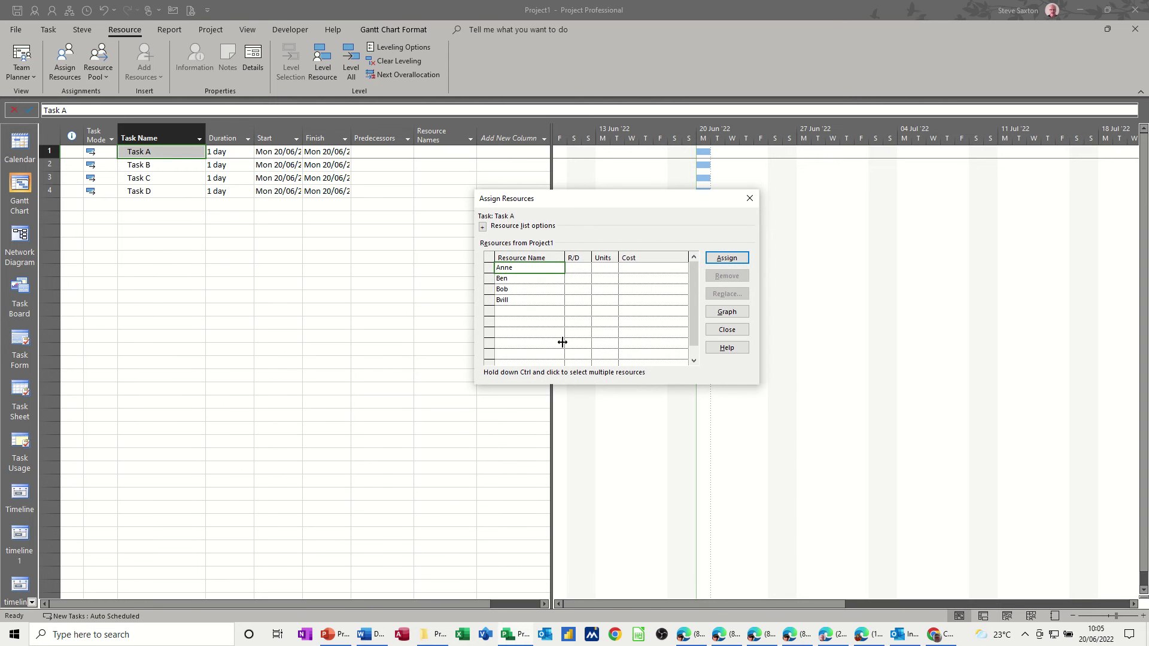
{"action": "left_click", "coordinate": [727, 258]}
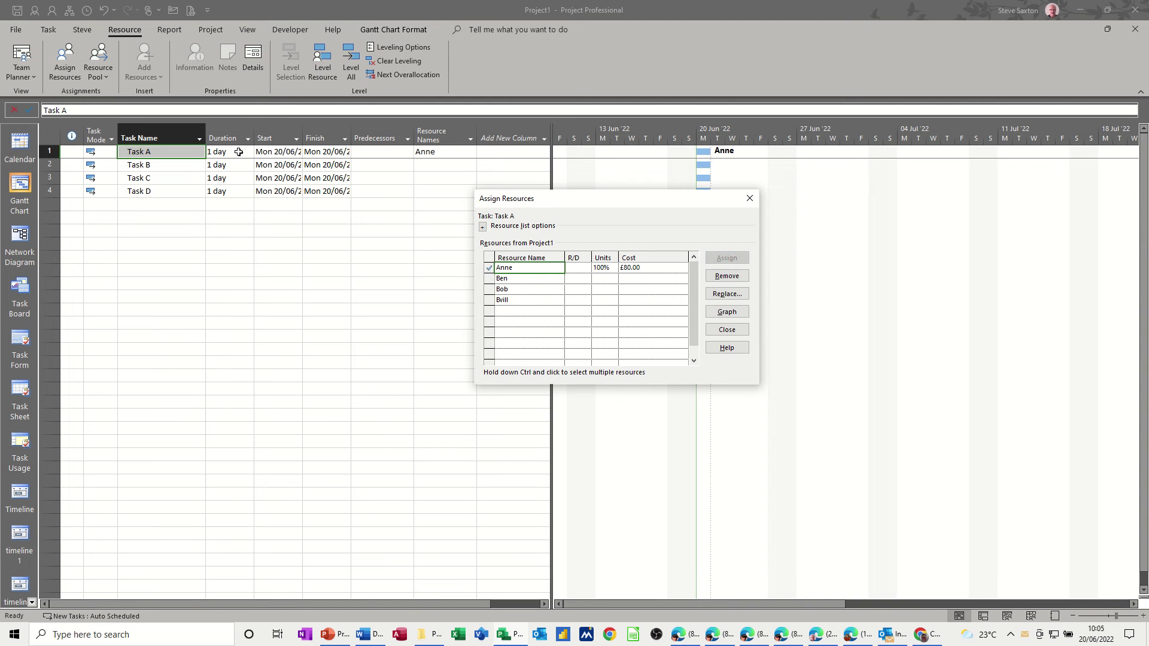
{"action": "left_click", "coordinate": [522, 280]}
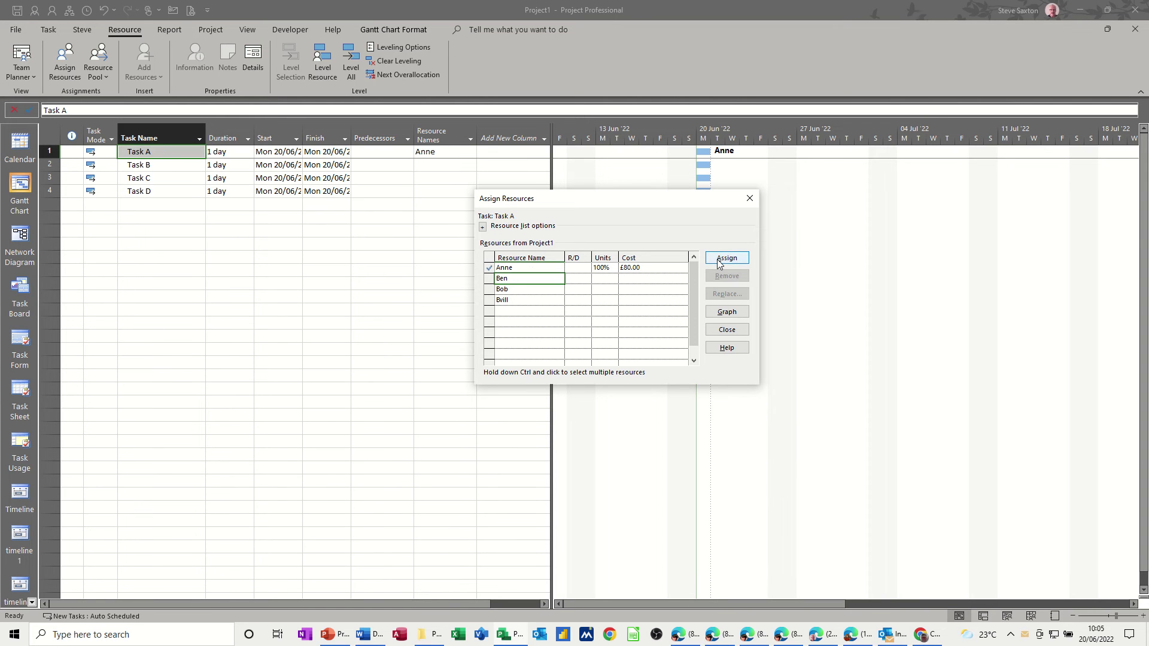
{"action": "left_click", "coordinate": [726, 259]}
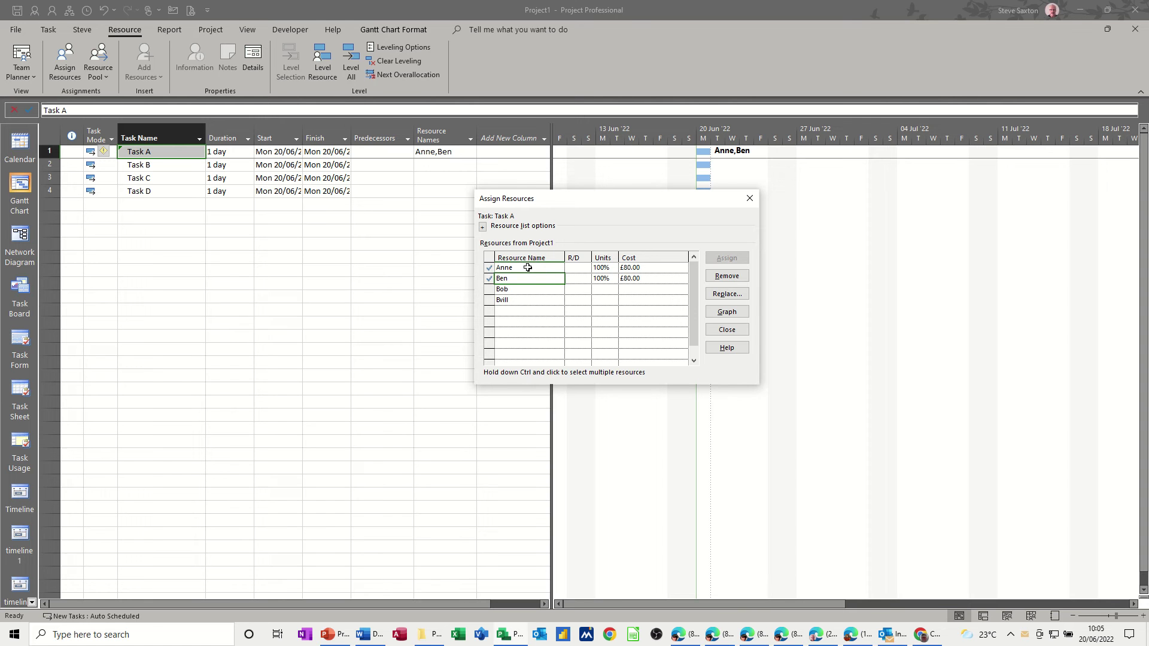
{"action": "left_click_drag", "start_coordinate": [528, 267], "coordinate": [528, 277]}
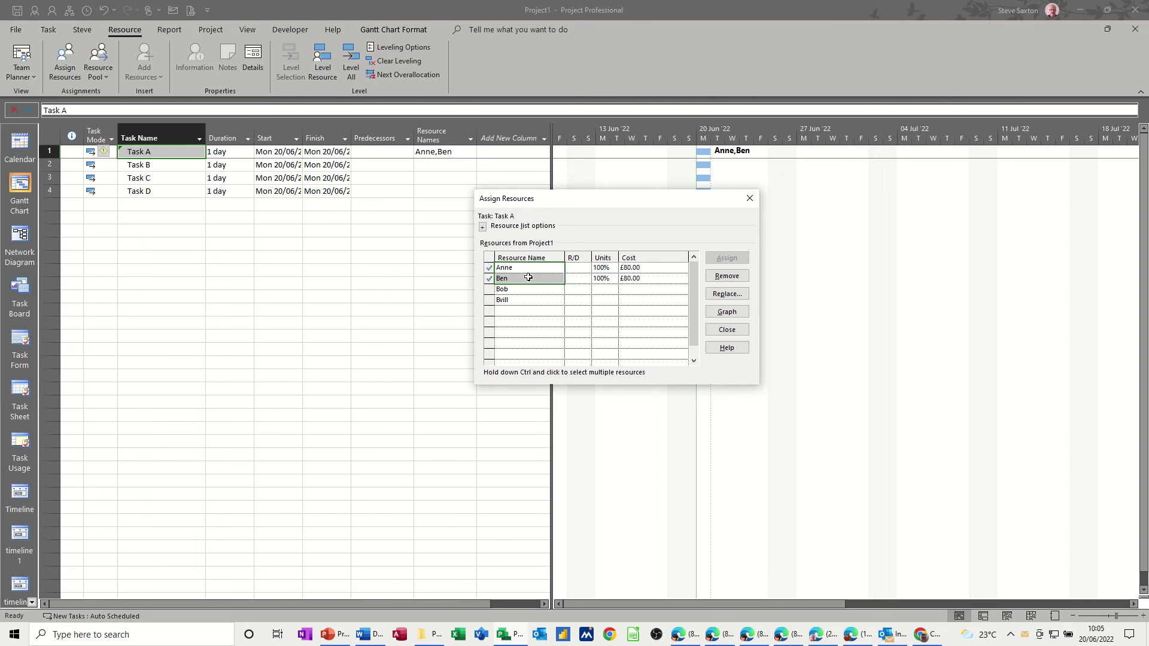
- Remove Anne and Ben from Task A, then tick Effort driven on Task A
{"action": "left_click", "coordinate": [722, 277]}
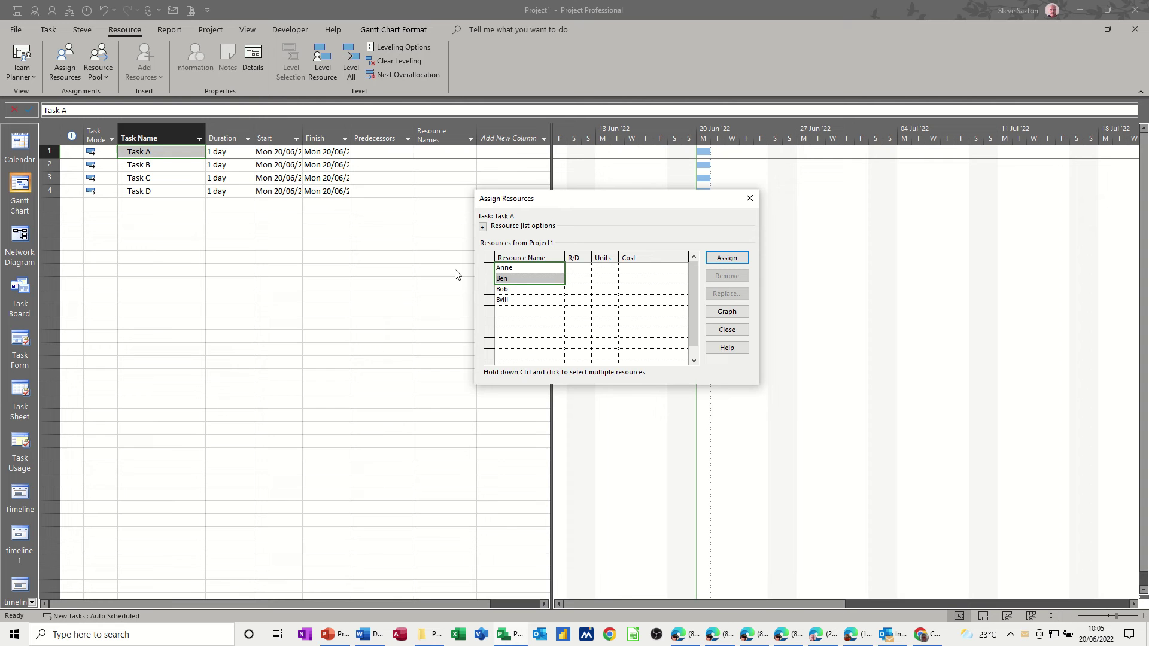
{"action": "double_click", "coordinate": [154, 152]}
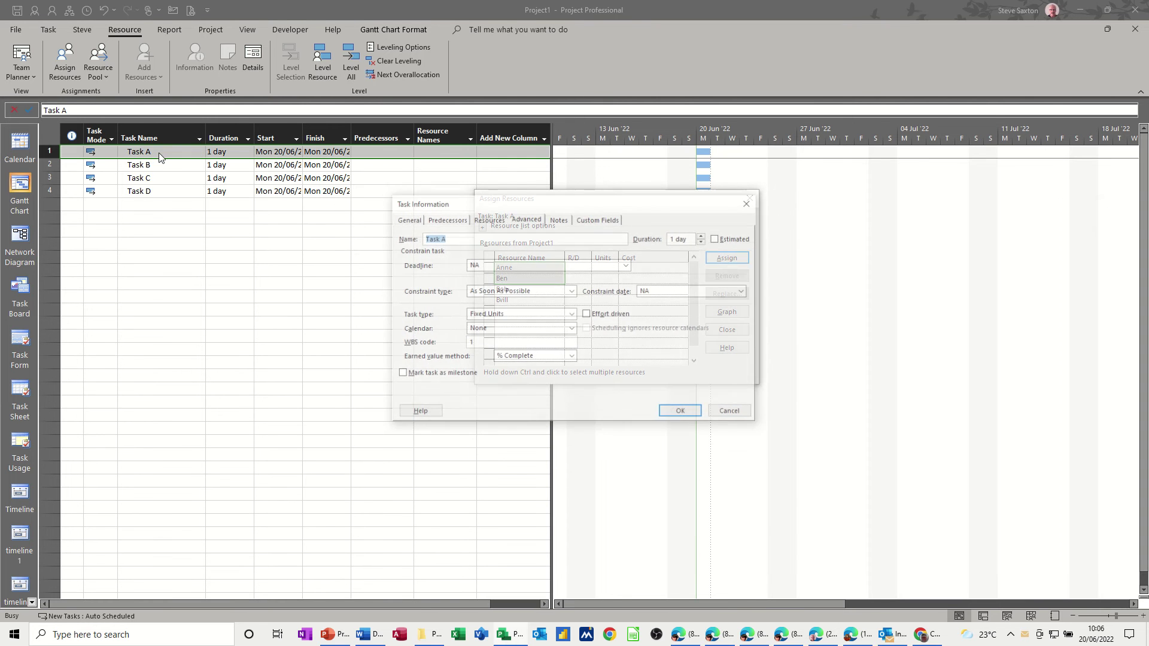
{"action": "left_click", "coordinate": [587, 315]}
{"action": "left_click", "coordinate": [682, 412]}
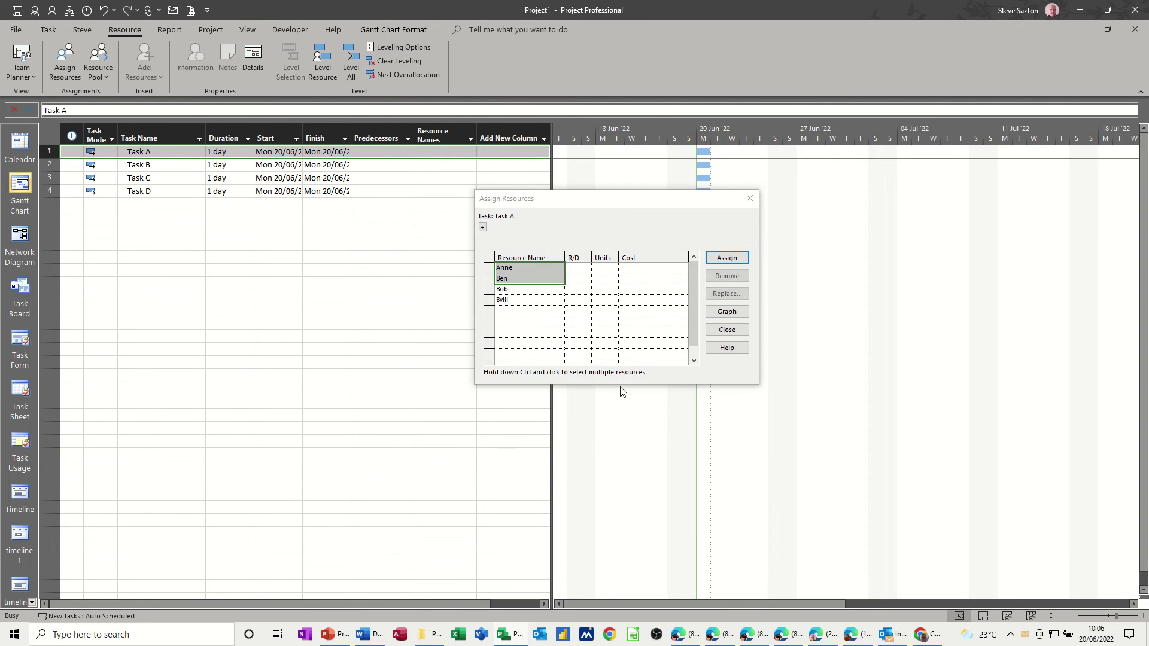
{"action": "left_click", "coordinate": [725, 259]}
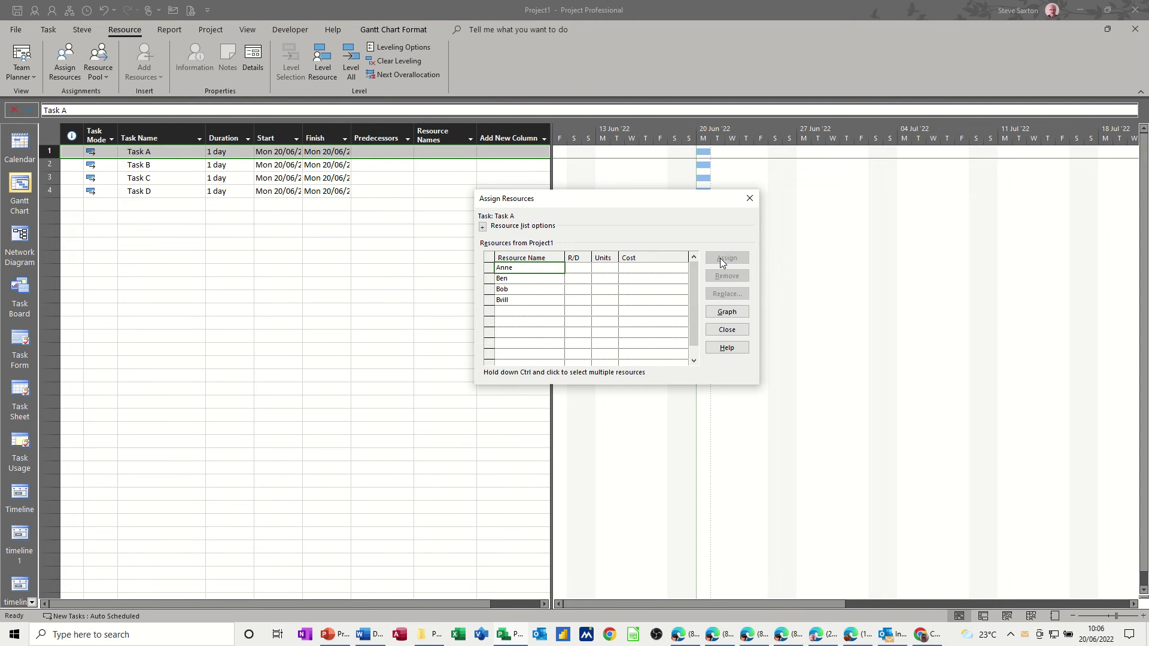
- Reassign Anne and Ben to Task A, which shrinks to 0.5 days at £40.00 each
{"action": "left_click", "coordinate": [531, 281]}
{"action": "left_click", "coordinate": [151, 153]}
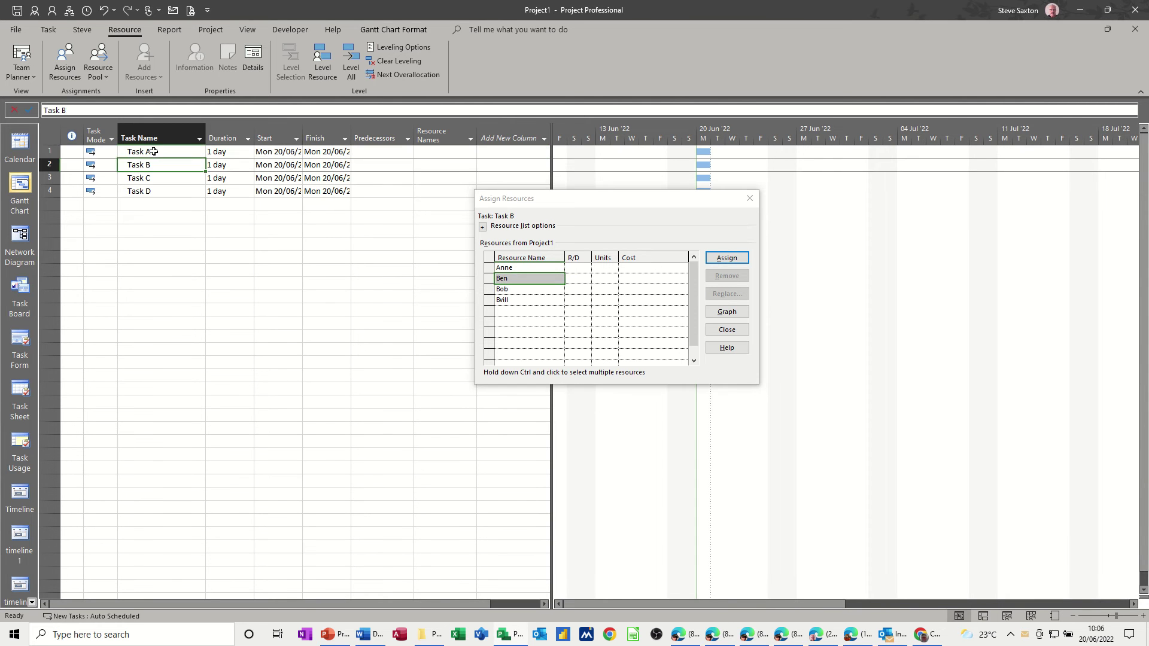
{"action": "left_click", "coordinate": [516, 267]}
{"action": "left_click", "coordinate": [723, 260]}
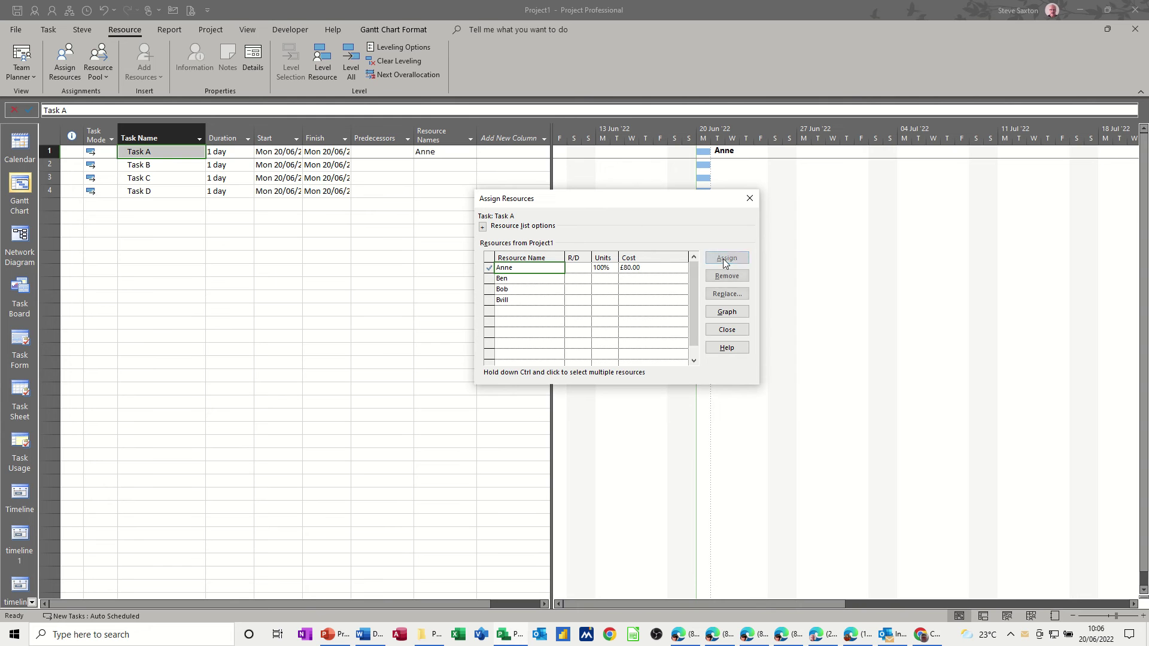
{"action": "left_click", "coordinate": [510, 279]}
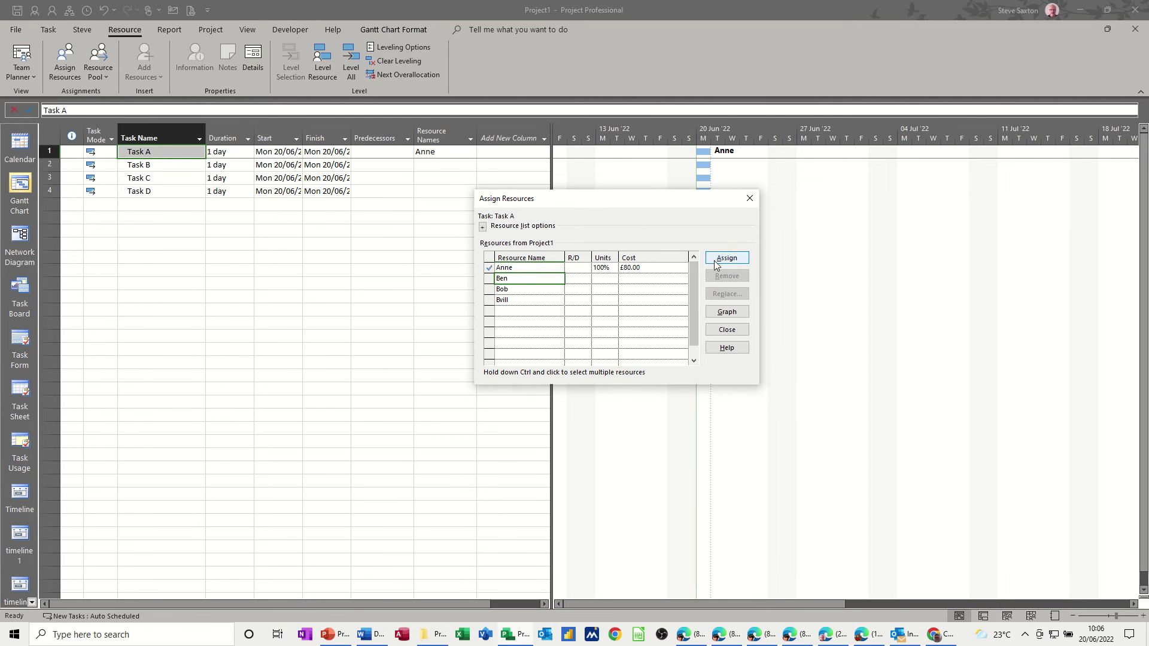
{"action": "left_click", "coordinate": [714, 261]}
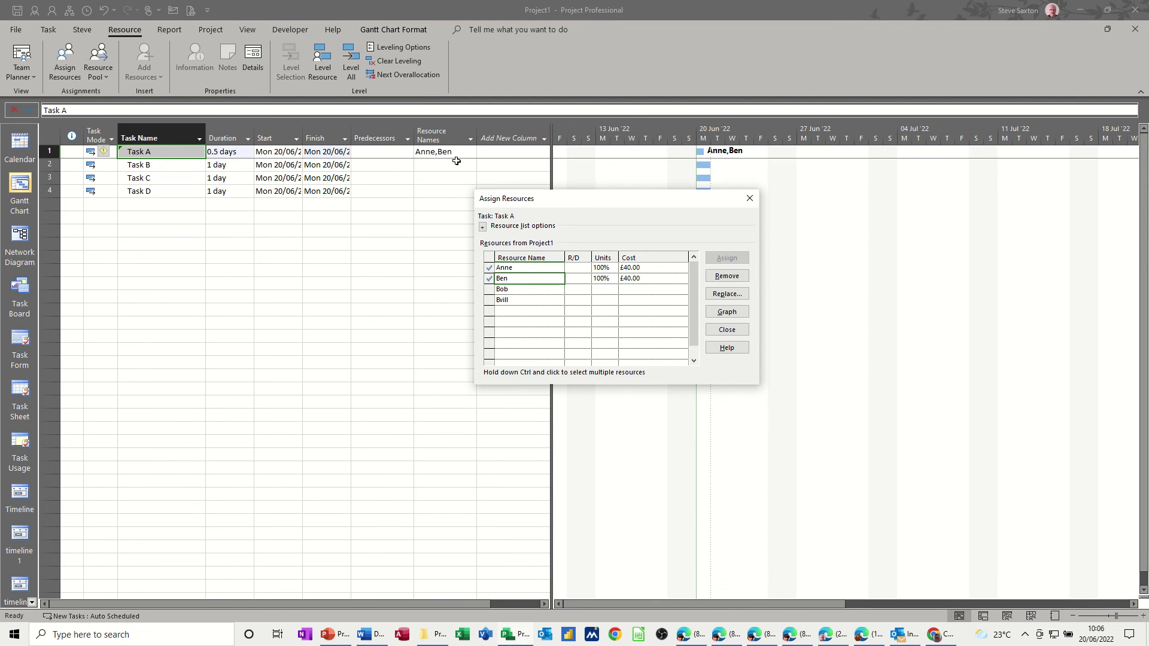
{"action": "left_click", "coordinate": [143, 164]}
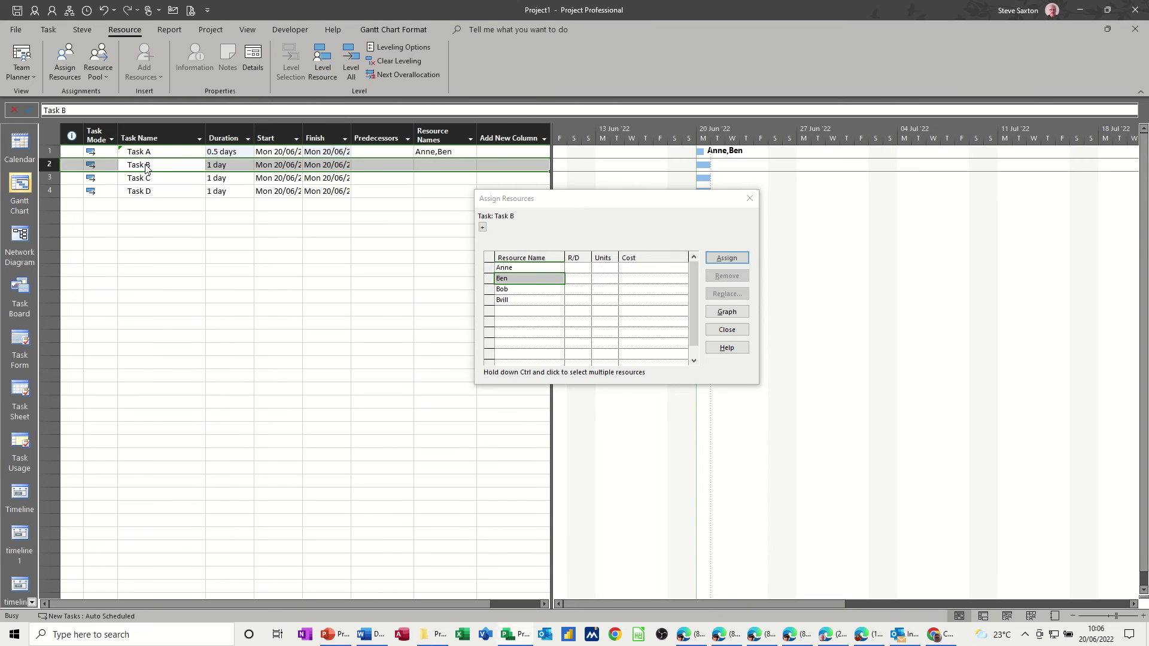
- Switch Task B's task type to Fixed Duration in its Advanced settings
{"action": "double_click", "coordinate": [143, 164]}
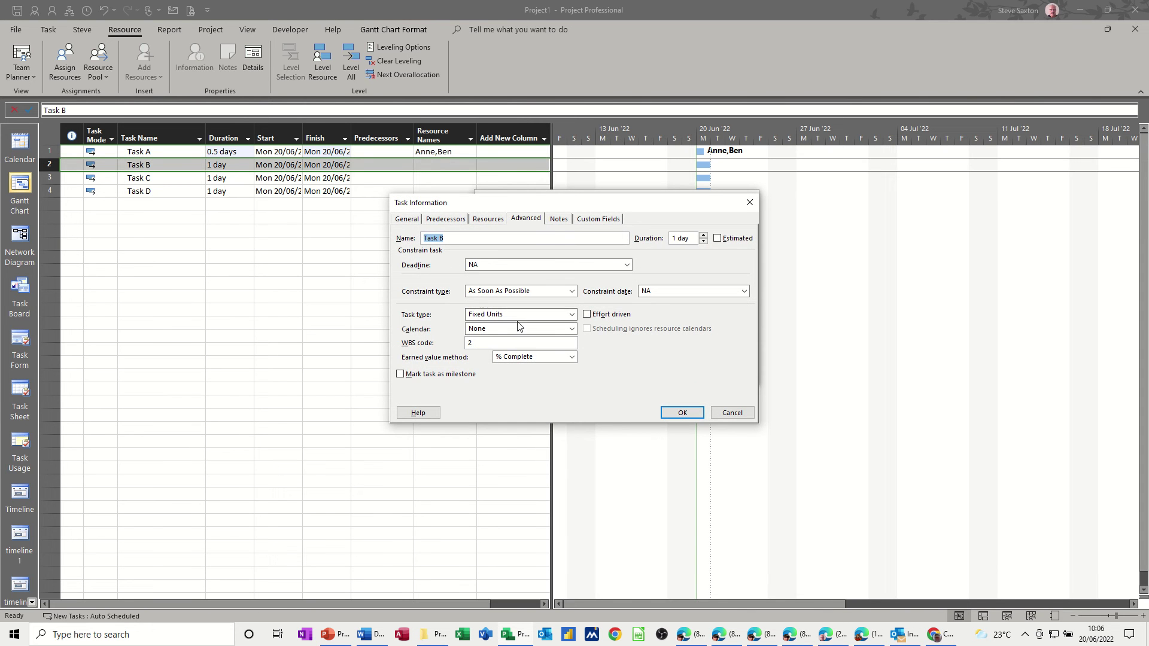
{"action": "left_click", "coordinate": [571, 316]}
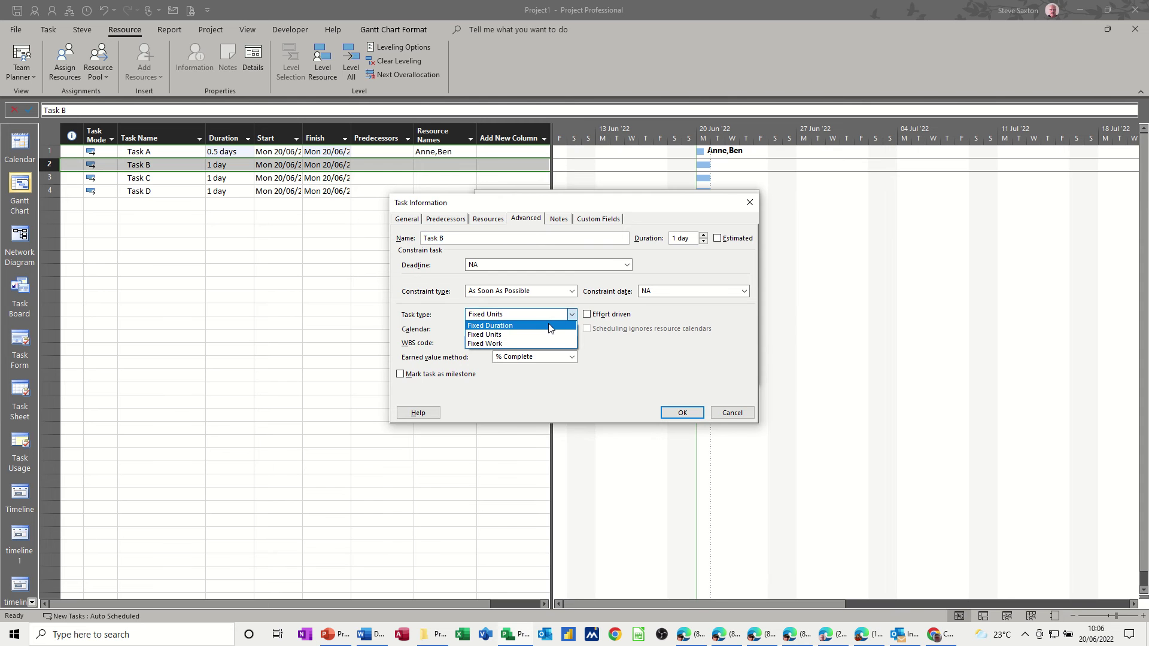
{"action": "left_click", "coordinate": [544, 327]}
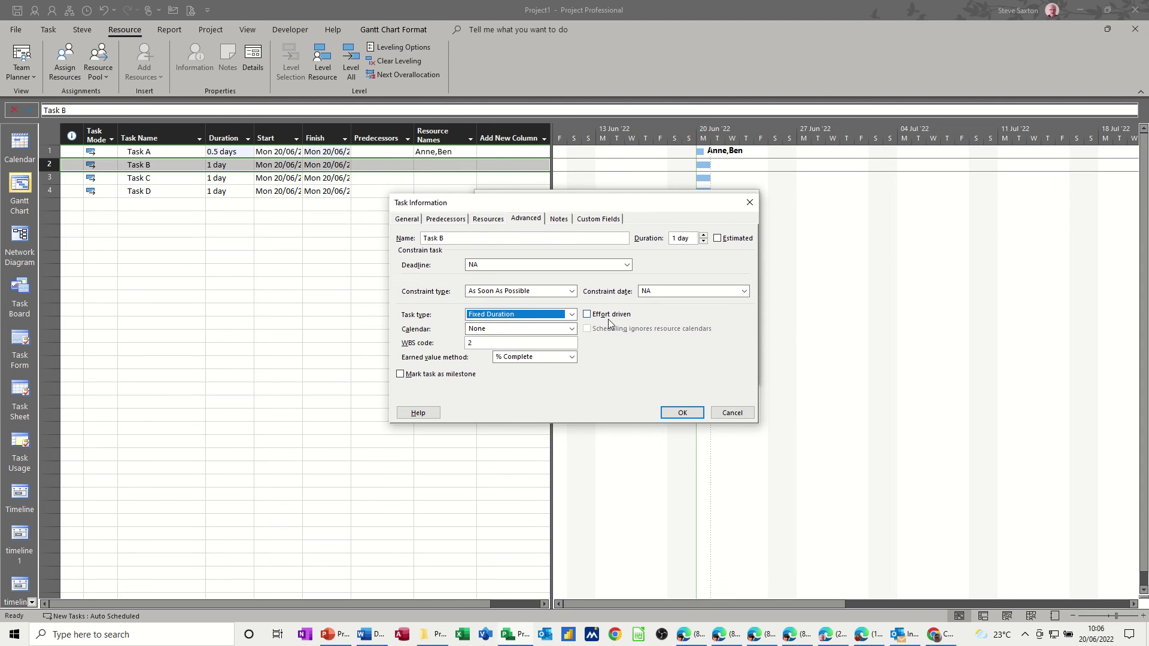
- Assign Anne and Ben to Task B, which stays at 1 day with £80.00 each
{"action": "left_click", "coordinate": [681, 413]}
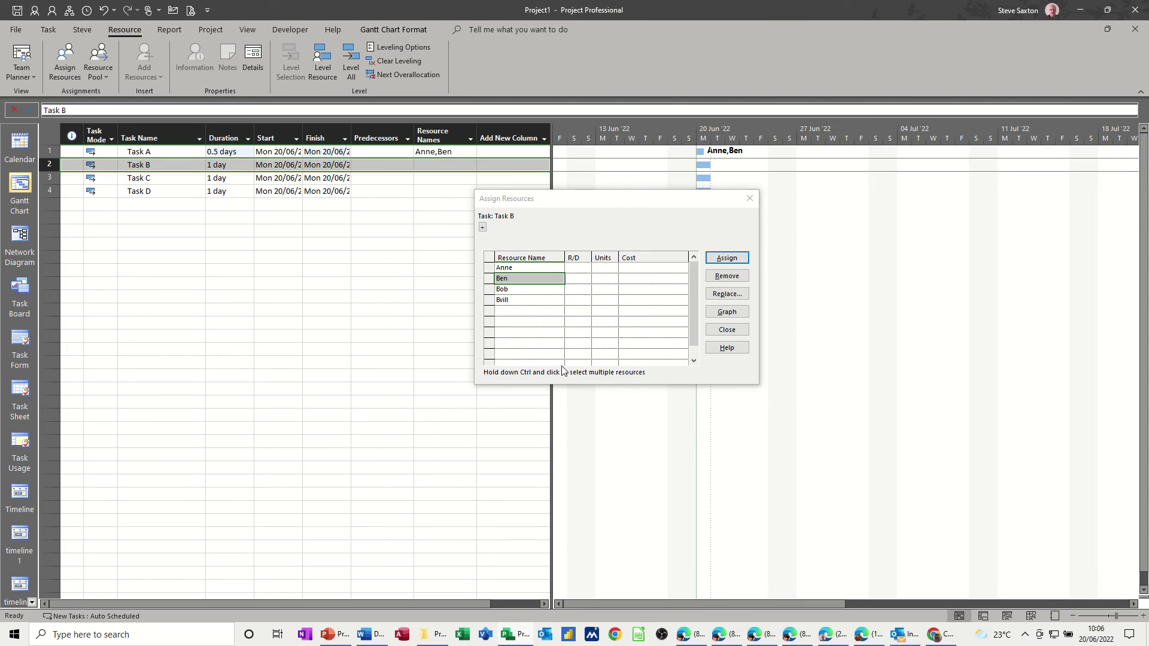
{"action": "left_click_drag", "start_coordinate": [530, 201], "coordinate": [331, 244]}
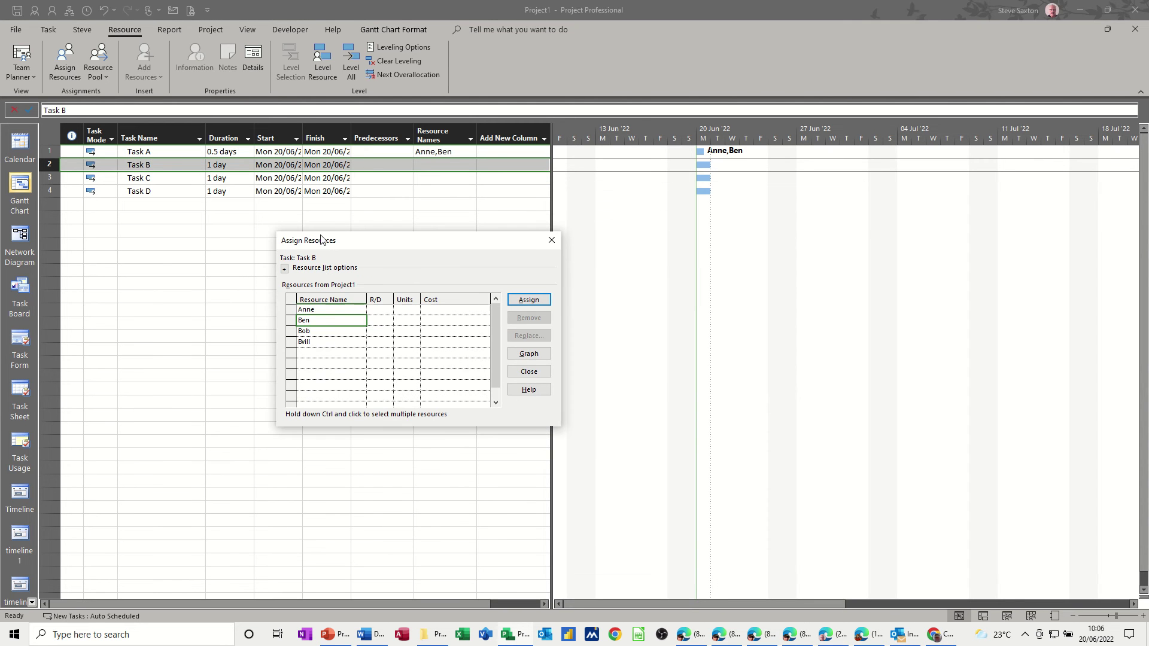
{"action": "left_click", "coordinate": [183, 164]}
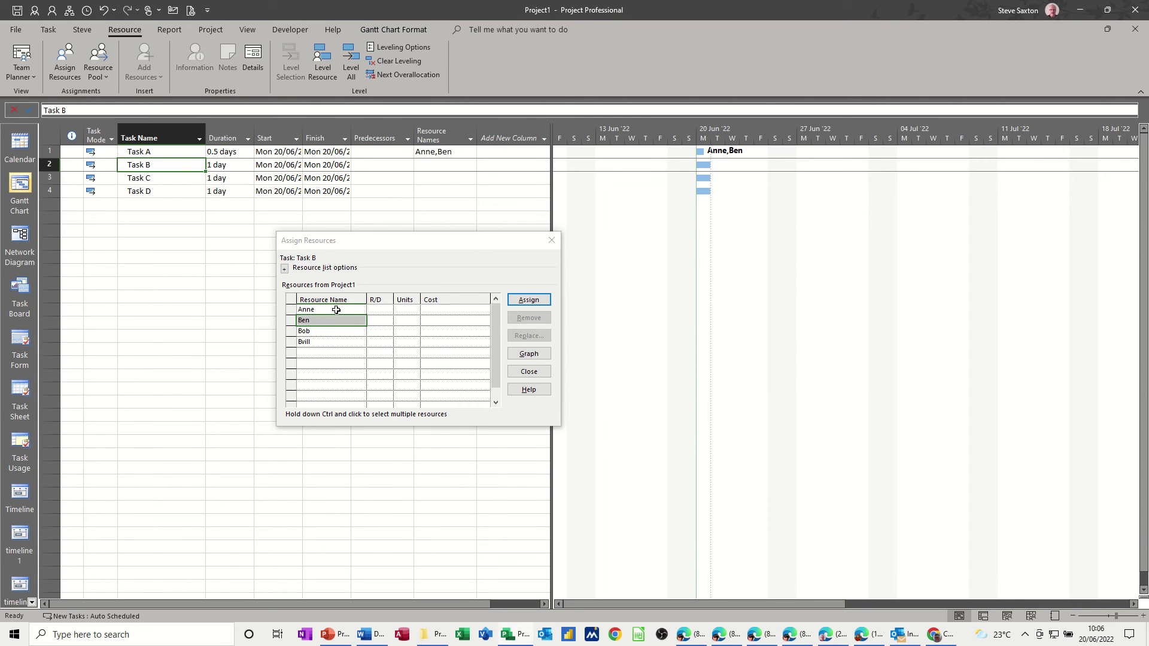
{"action": "left_click", "coordinate": [382, 316]}
{"action": "left_click", "coordinate": [522, 306]}
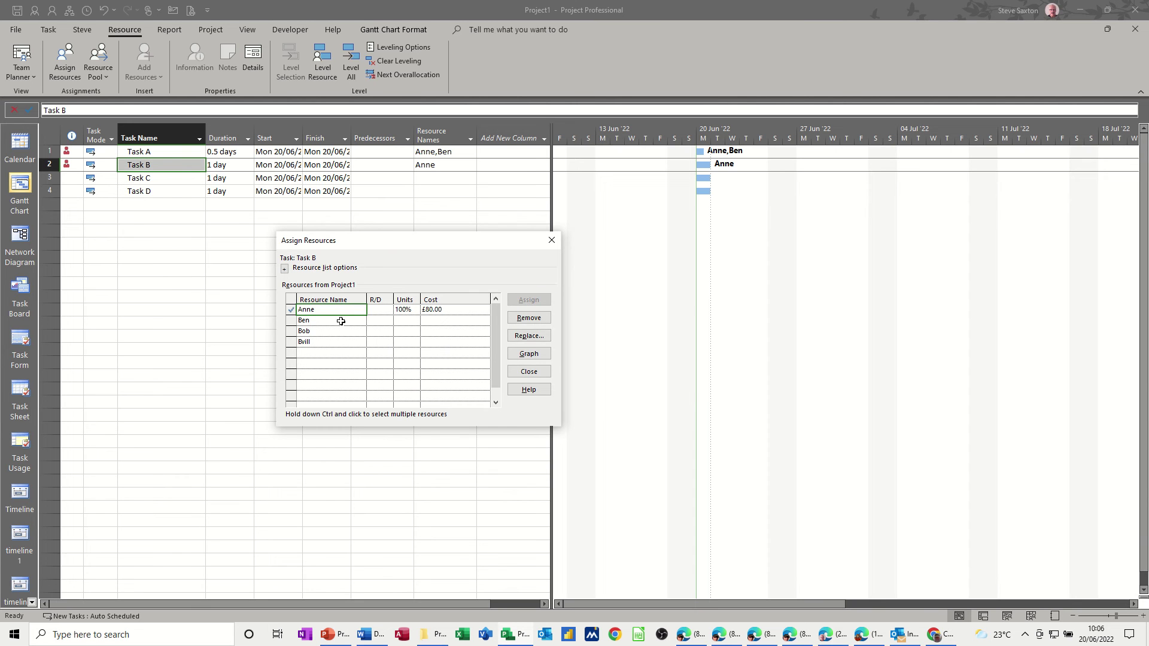
{"action": "left_click", "coordinate": [337, 324]}
{"action": "left_click", "coordinate": [529, 299]}
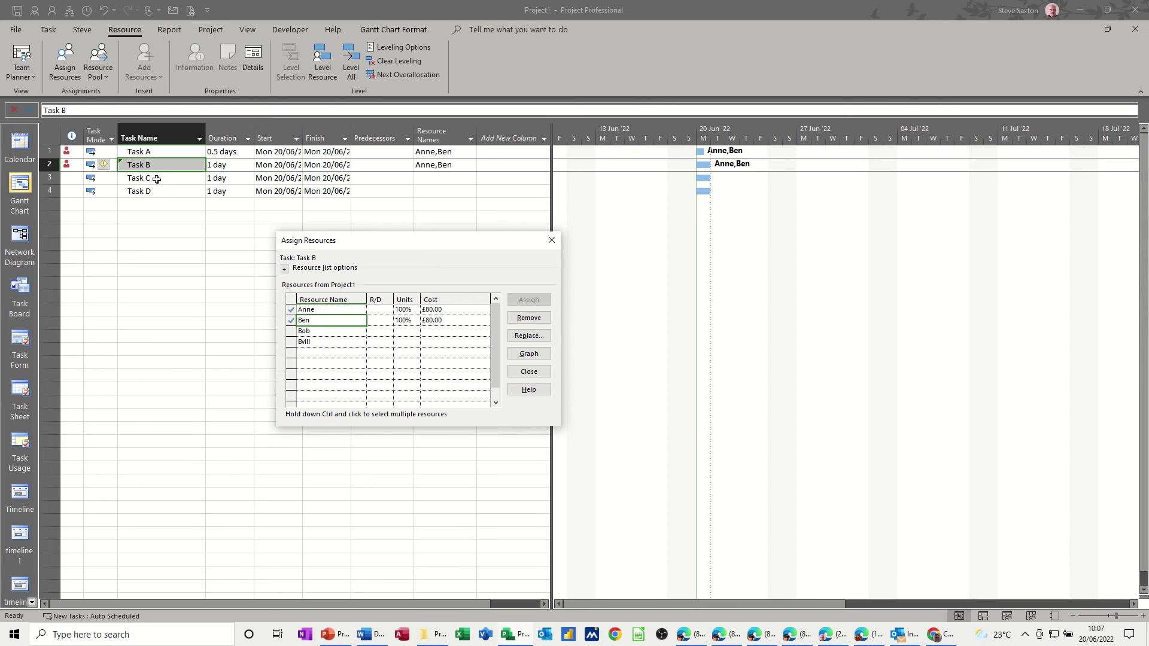
- Make Task C a Fixed Duration task with effort driven turned on
{"action": "double_click", "coordinate": [150, 179]}
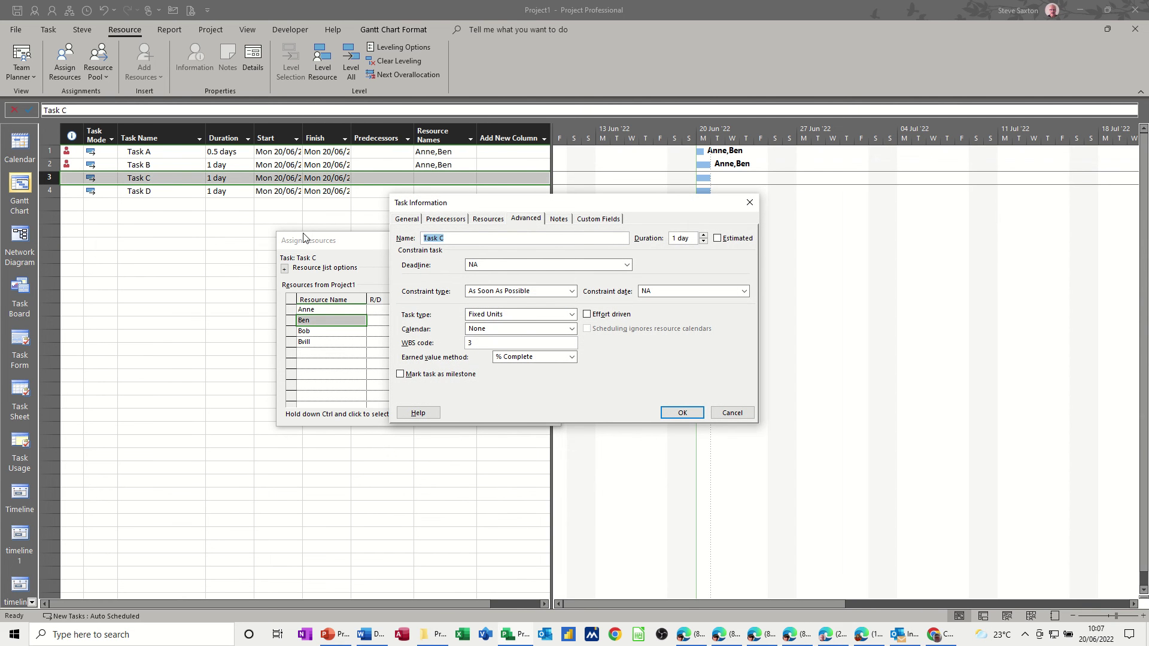
{"action": "left_click", "coordinate": [529, 317]}
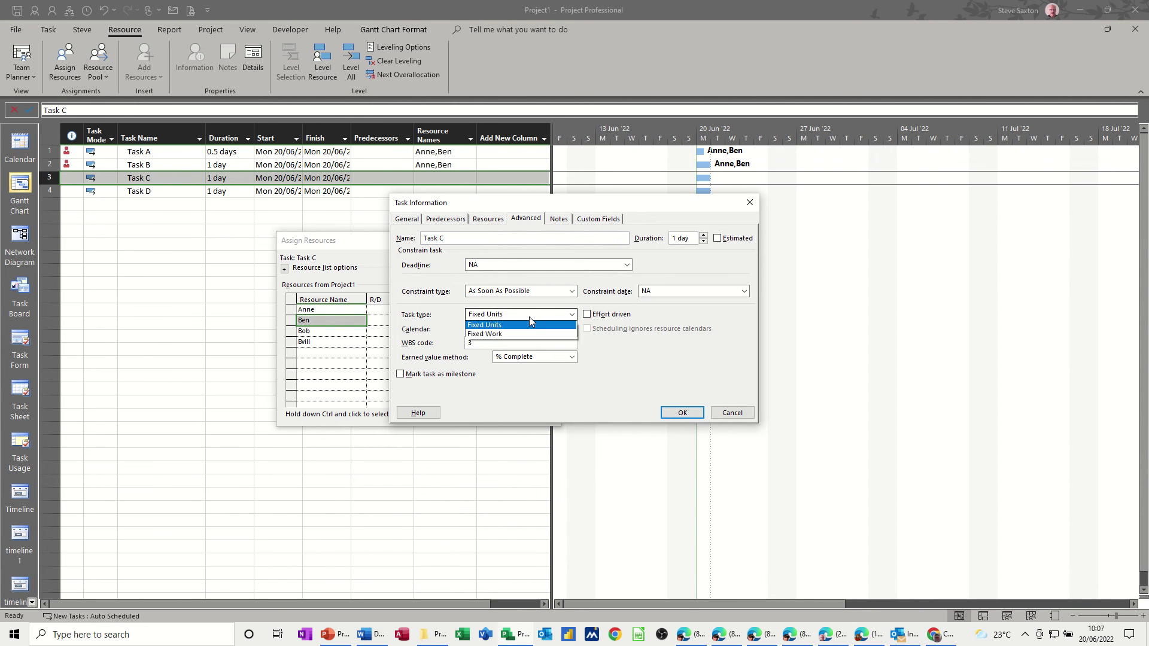
{"action": "left_click", "coordinate": [520, 326]}
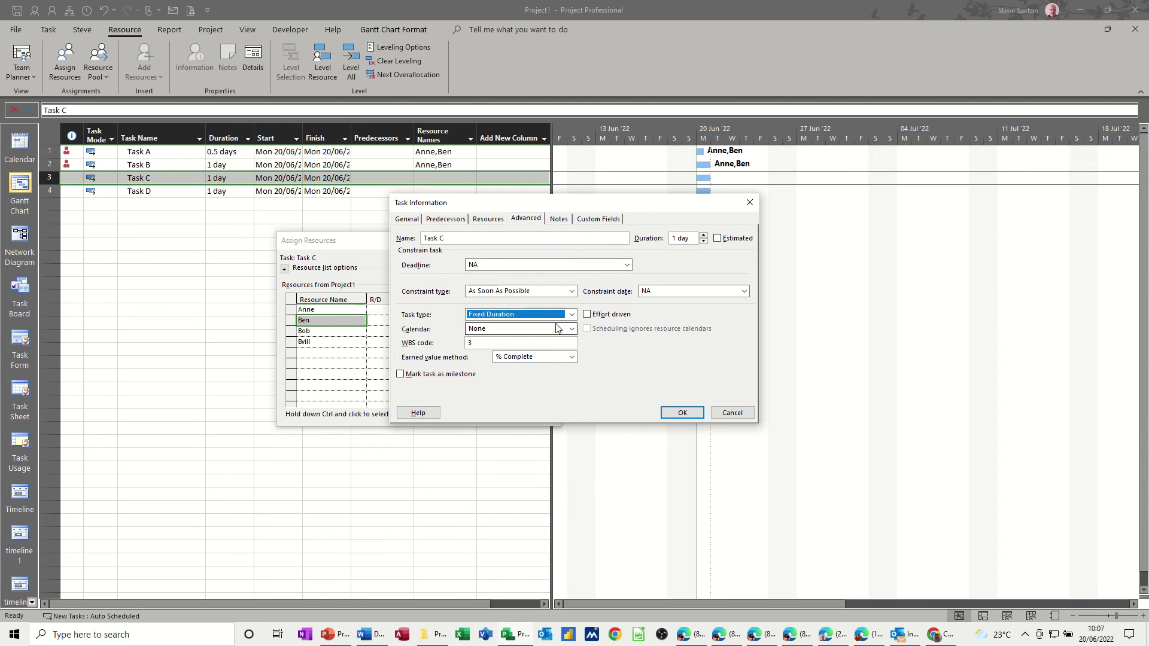
{"action": "left_click", "coordinate": [596, 316]}
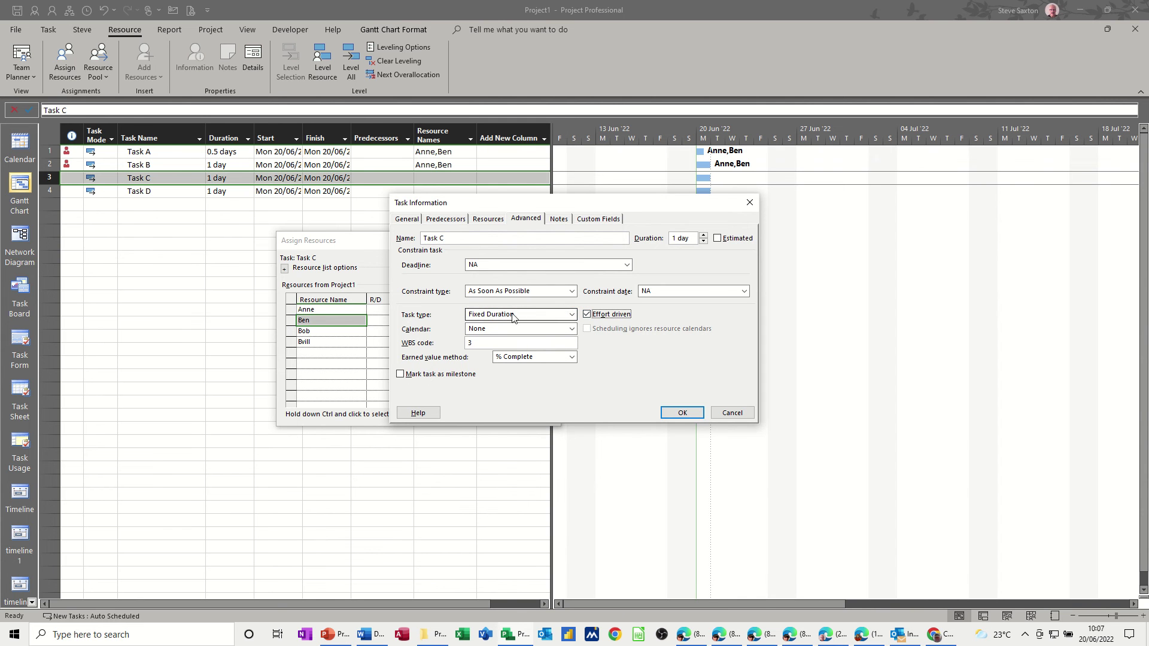
{"action": "left_click", "coordinate": [676, 413]}
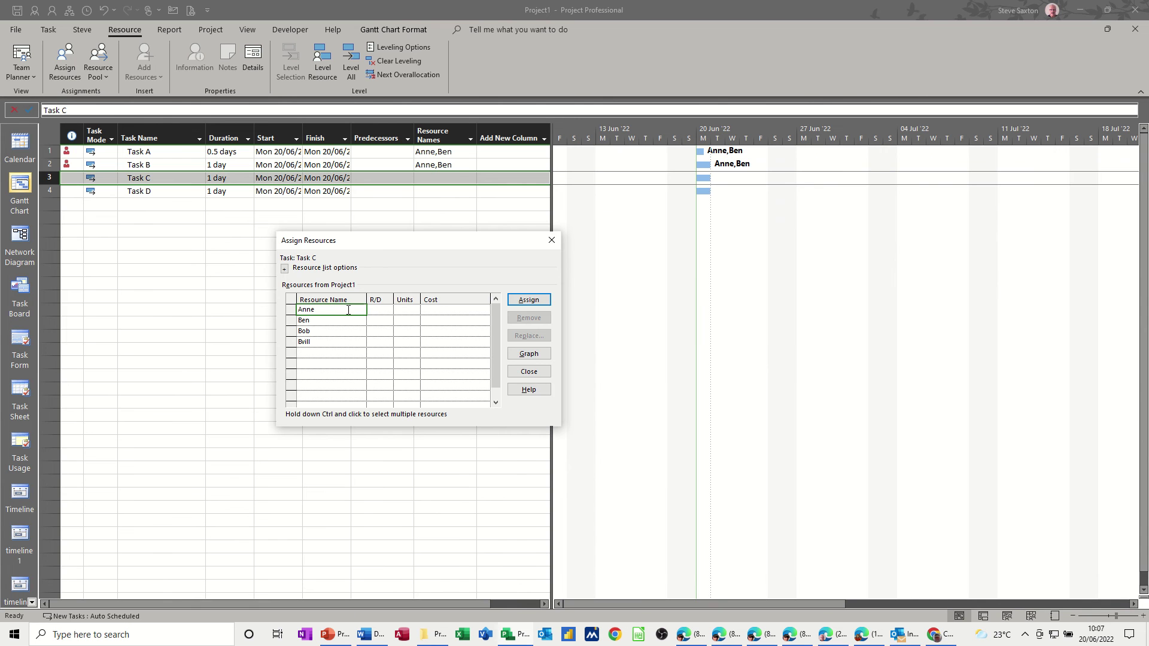
- Assign Anne and Ben to Task C at £40.00 each
{"action": "left_click", "coordinate": [527, 301]}
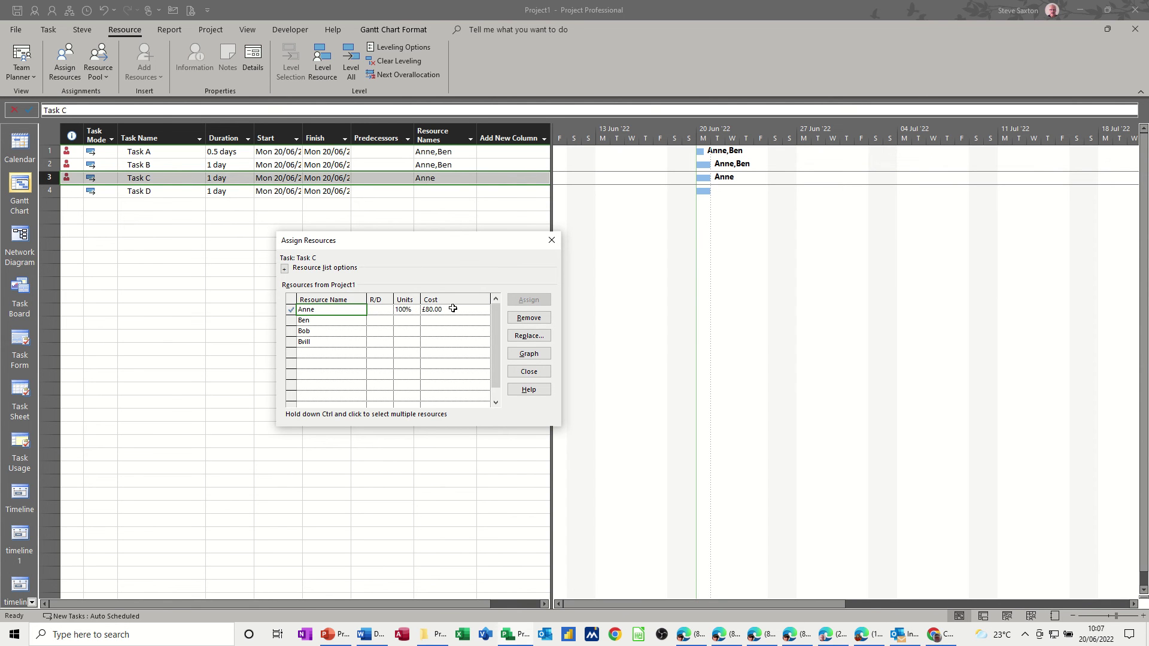
{"action": "left_click", "coordinate": [328, 321]}
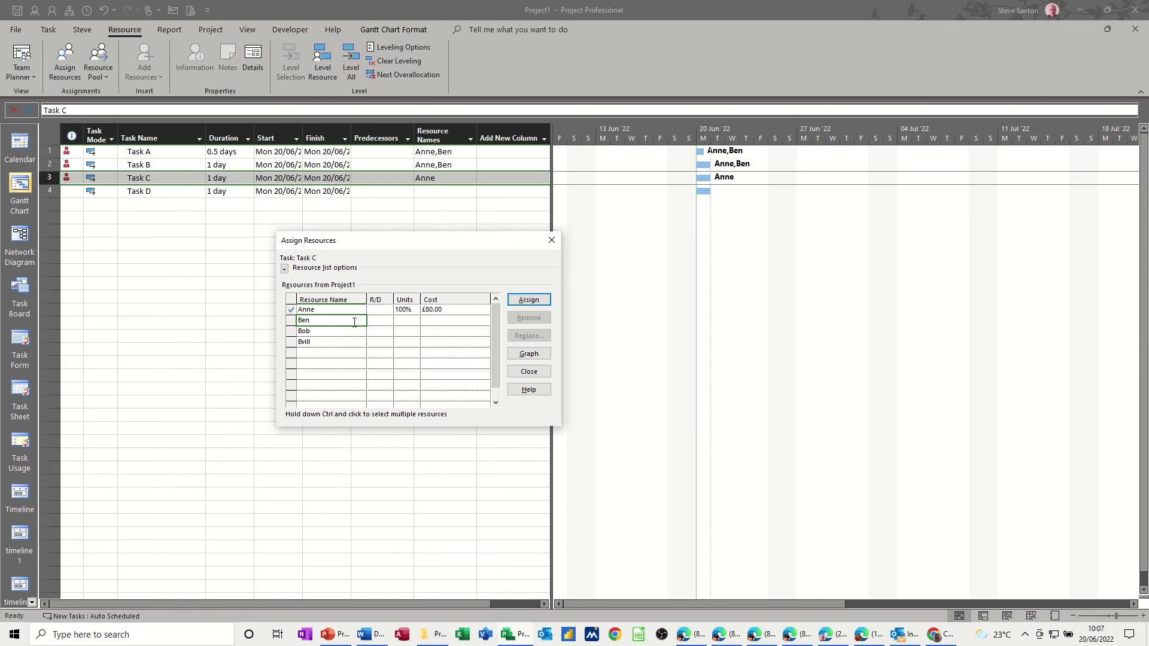
{"action": "left_click", "coordinate": [529, 300]}
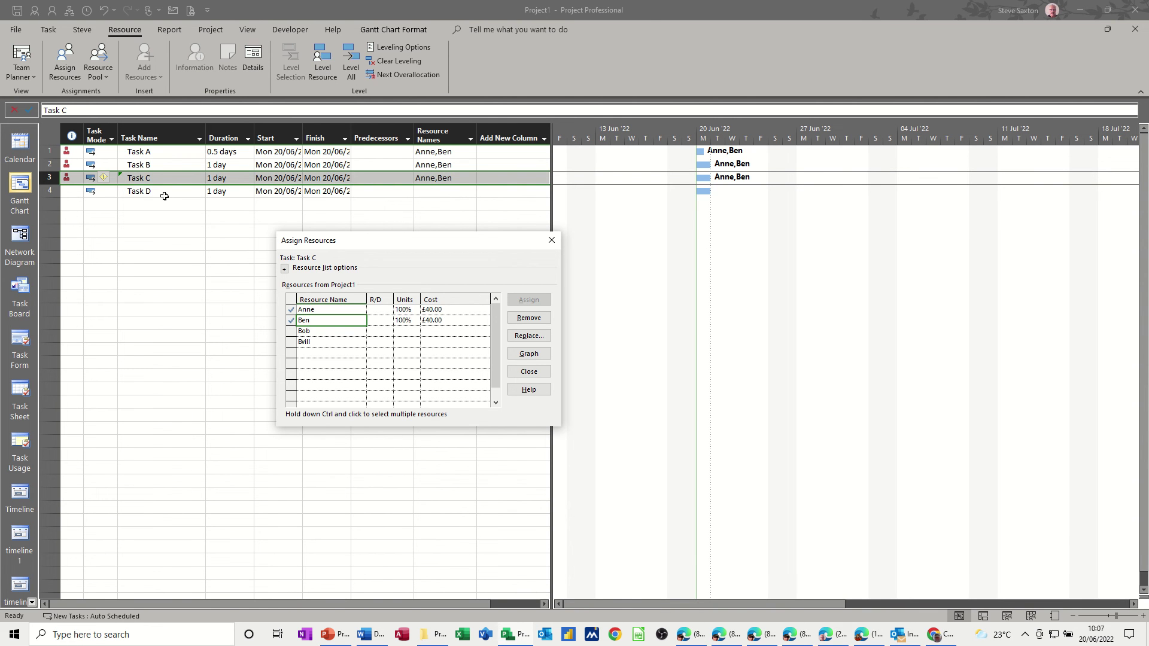
- Change Task D's task type to Fixed Work
{"action": "double_click", "coordinate": [146, 191]}
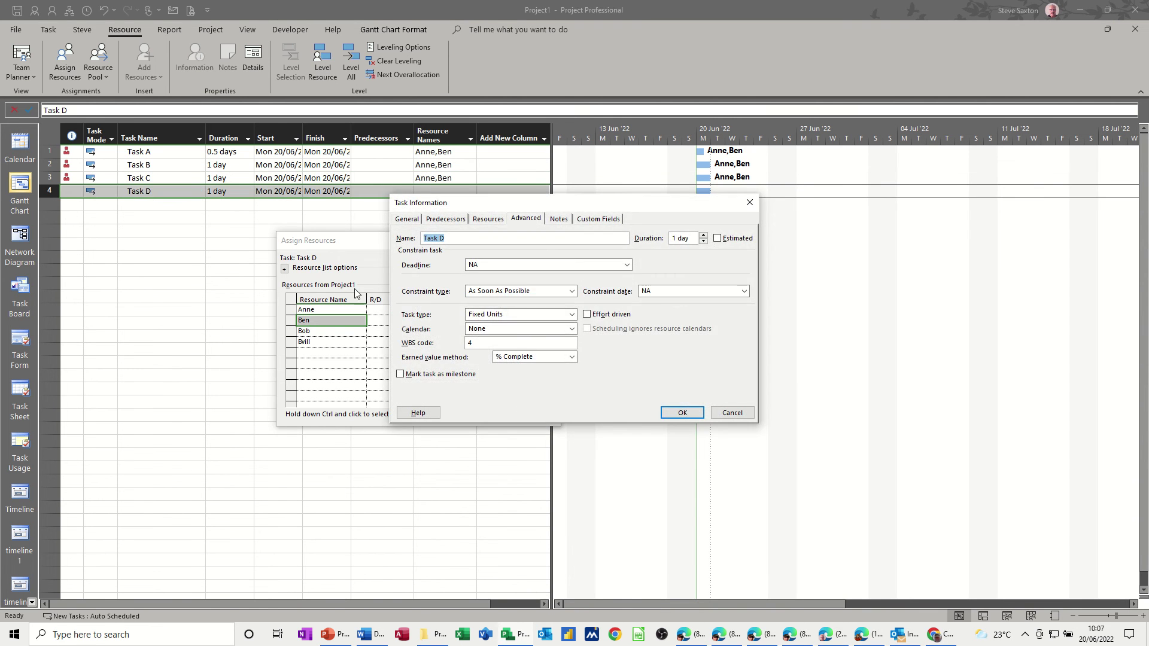
{"action": "left_click", "coordinate": [516, 315]}
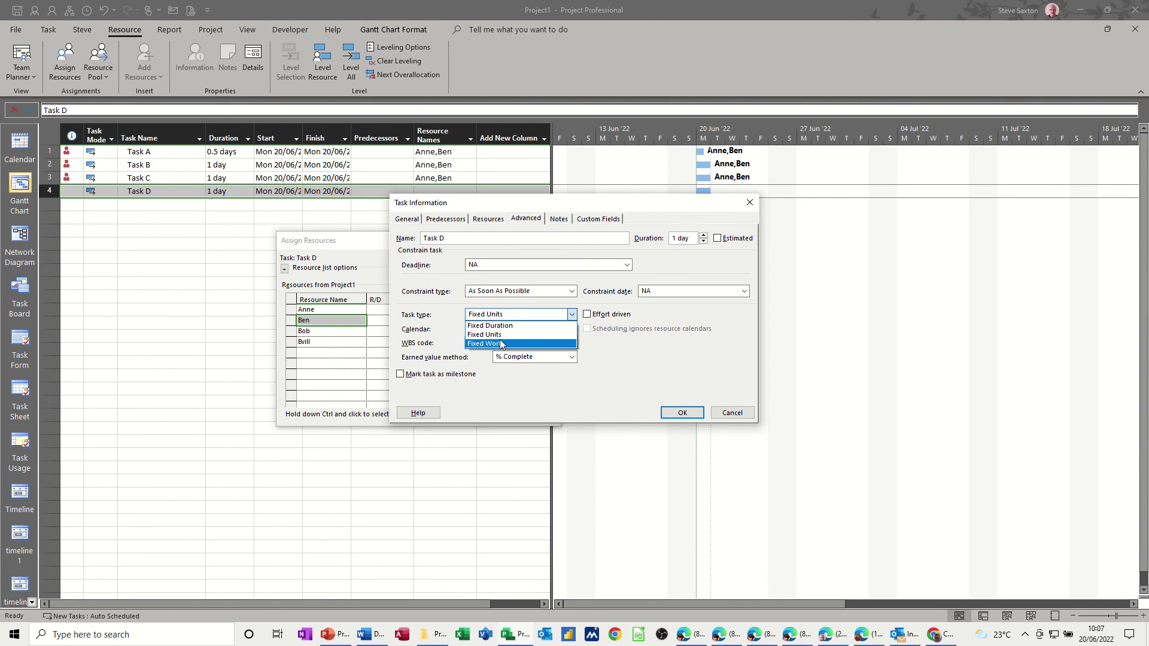
{"action": "left_click", "coordinate": [503, 344]}
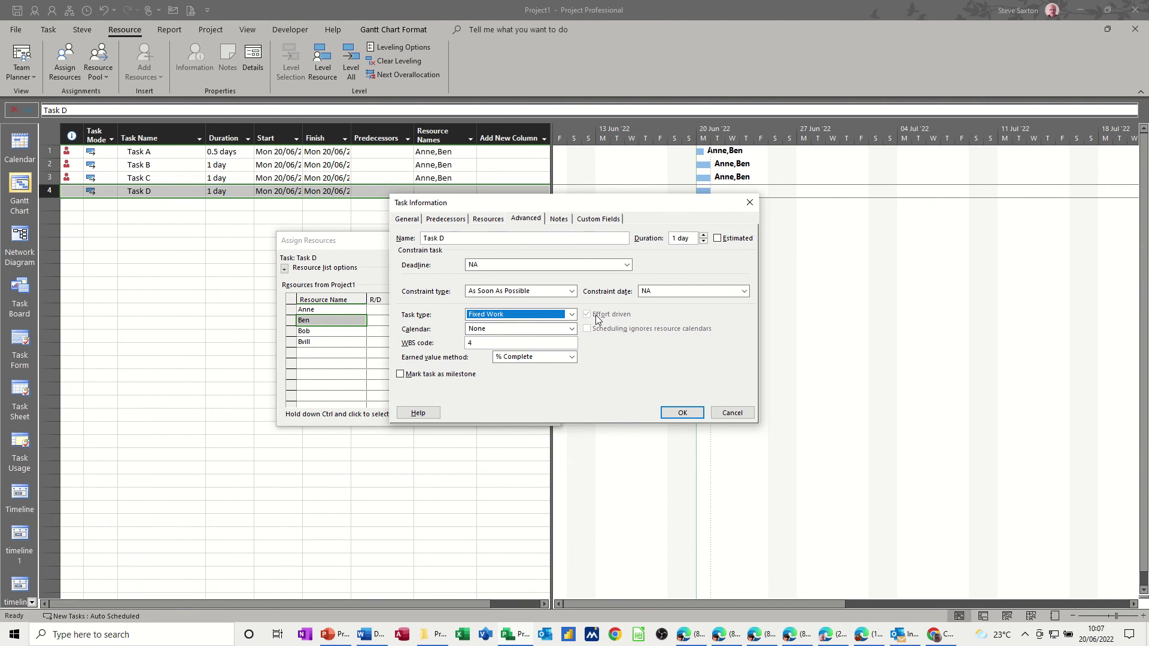
{"action": "left_click", "coordinate": [680, 413]}
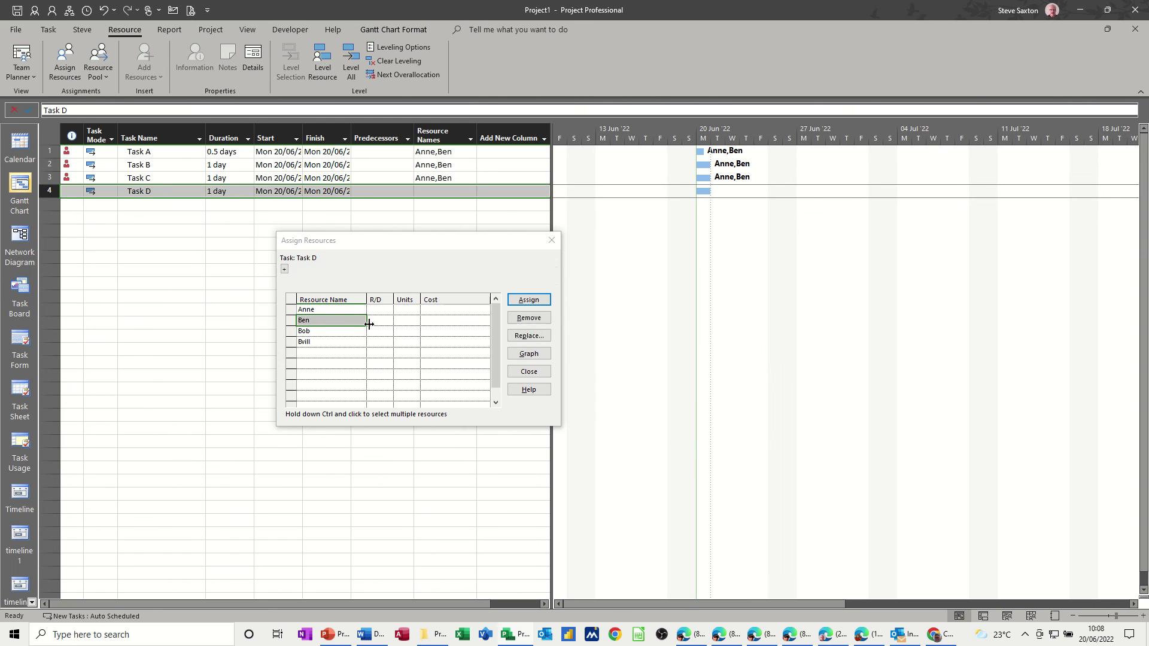
- Assign Anne and Ben to Task D, then remove both, leaving it at 0.5 days
{"action": "left_click", "coordinate": [149, 193]}
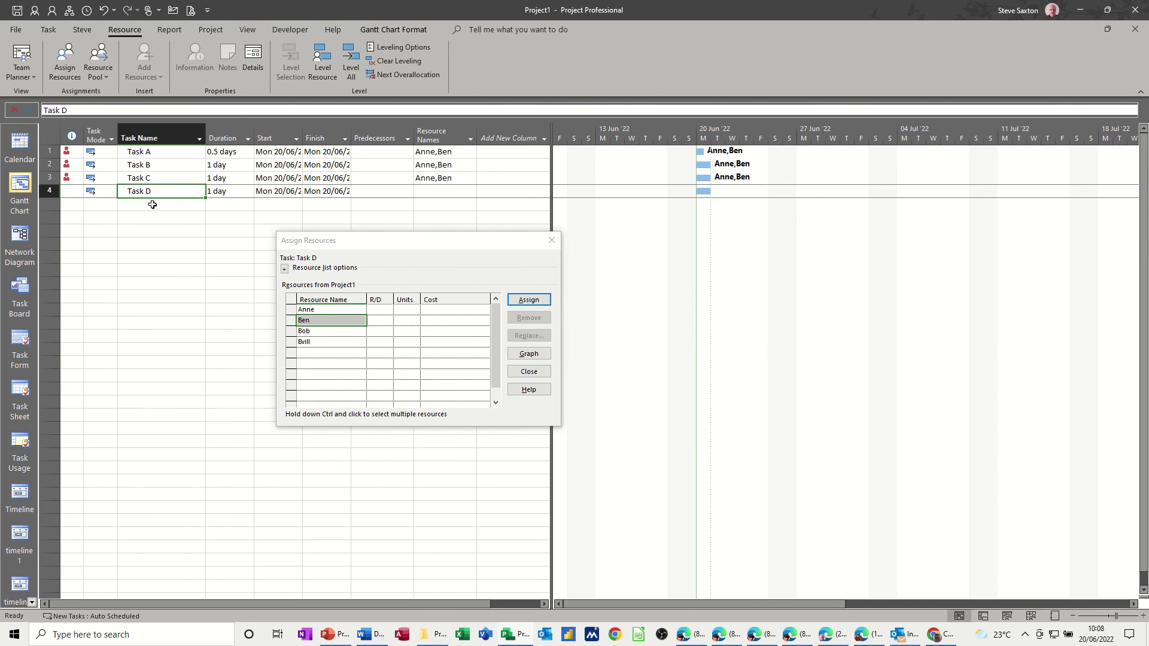
{"action": "left_click", "coordinate": [332, 309]}
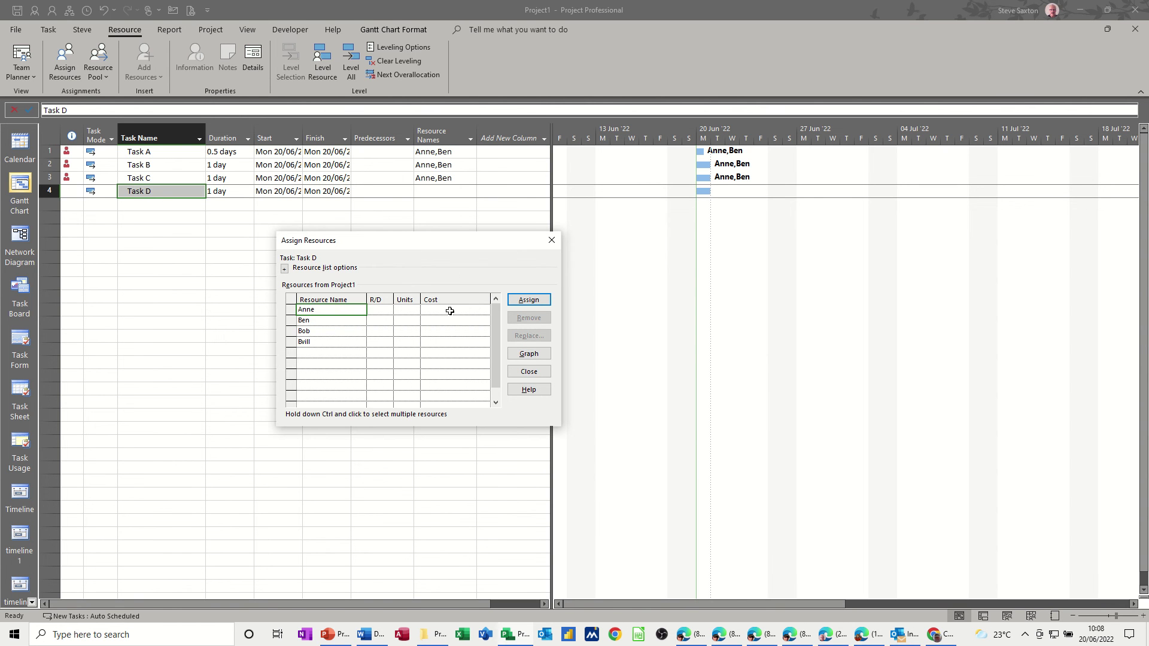
{"action": "left_click", "coordinate": [528, 303]}
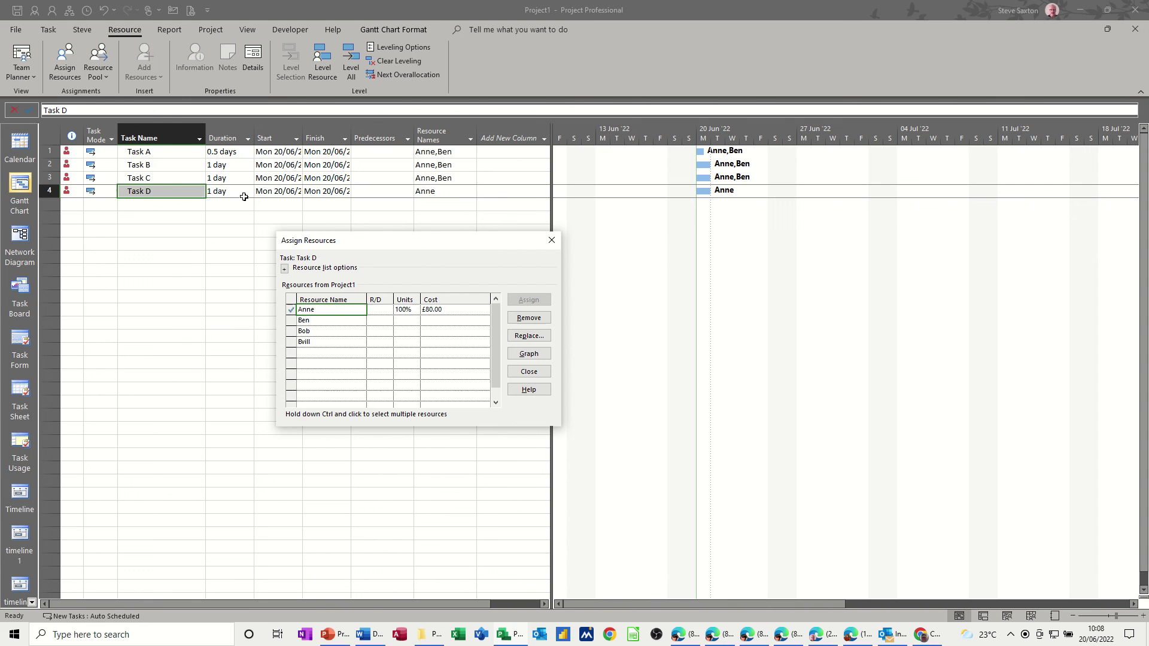
{"action": "left_click", "coordinate": [318, 319]}
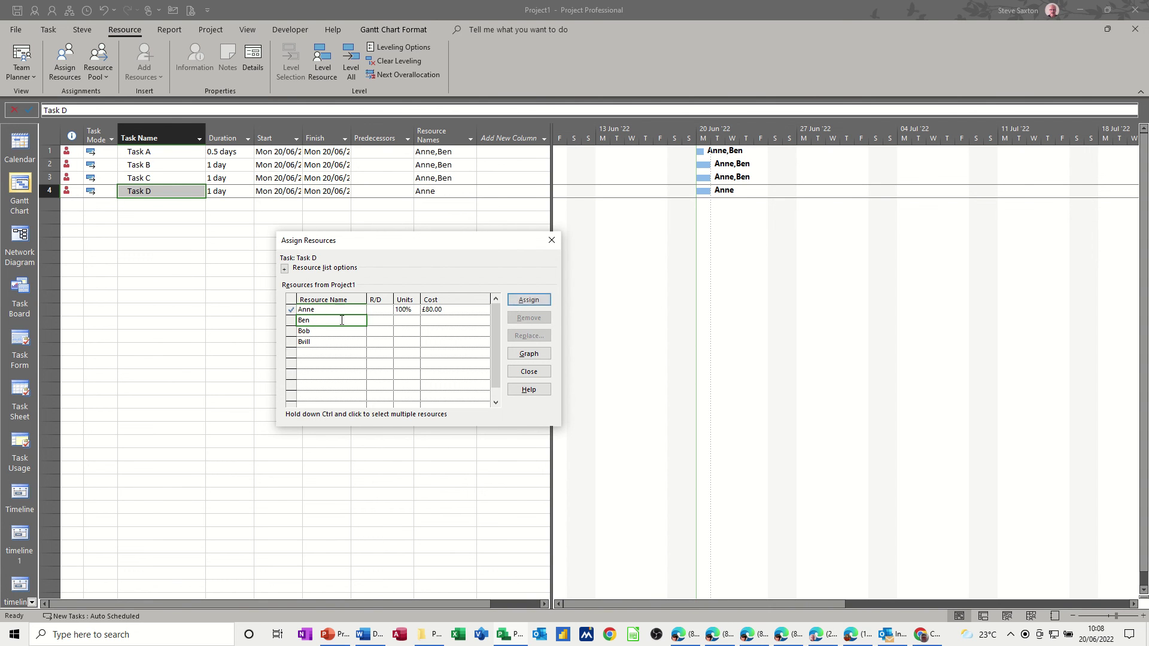
{"action": "left_click", "coordinate": [521, 303]}
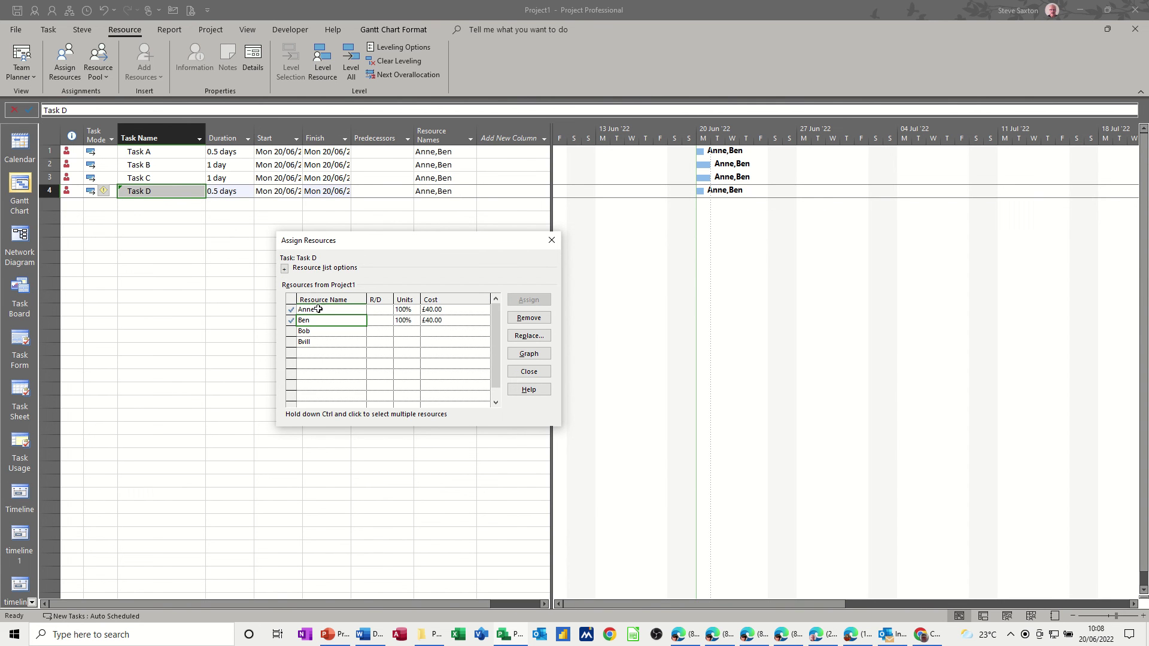
{"action": "left_click_drag", "start_coordinate": [322, 310], "coordinate": [324, 320]}
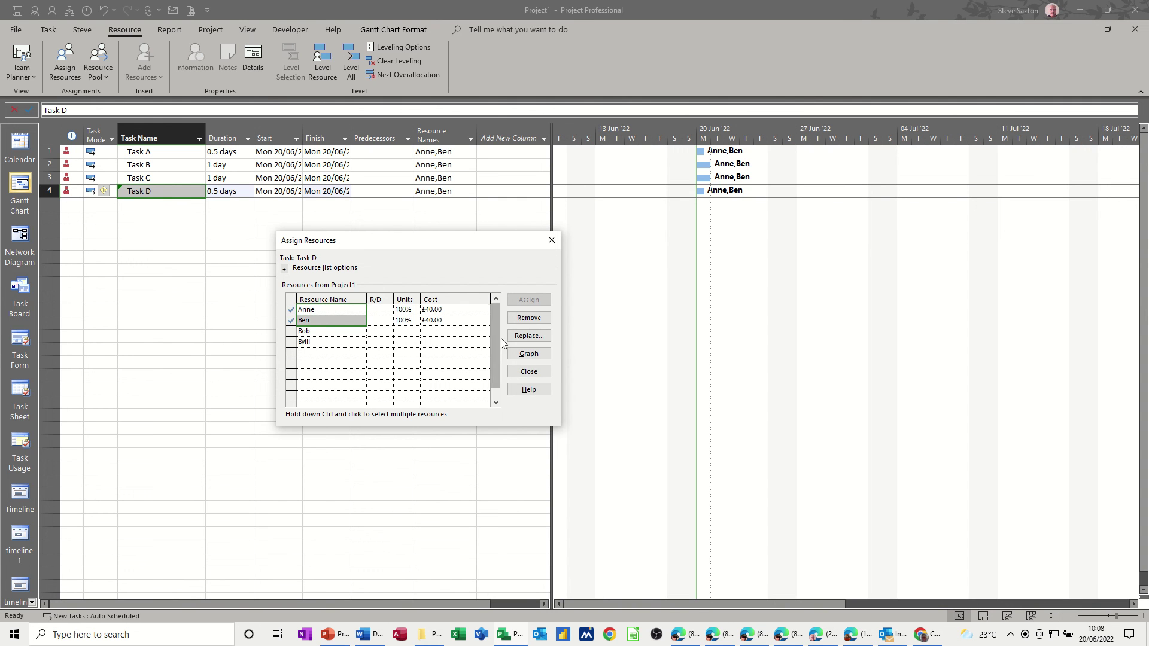
{"action": "left_click", "coordinate": [521, 317]}
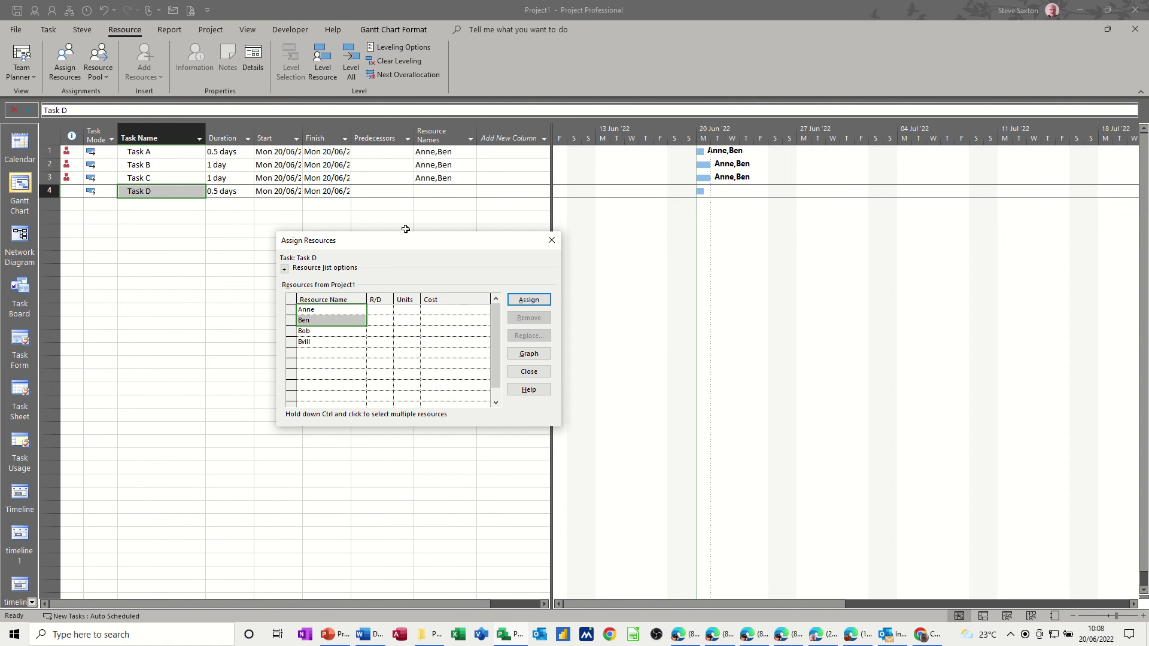
- Insert a Work column before the Duration column in the task table
{"action": "left_click_drag", "start_coordinate": [407, 242], "coordinate": [642, 270]}
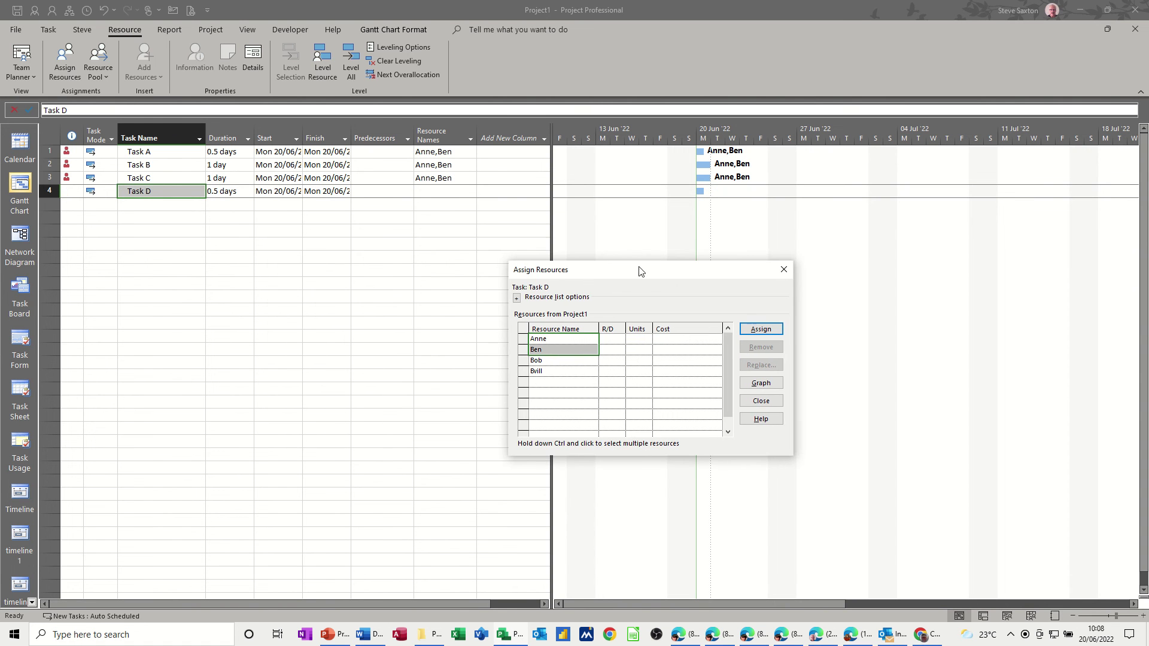
{"action": "right_click", "coordinate": [228, 128]}
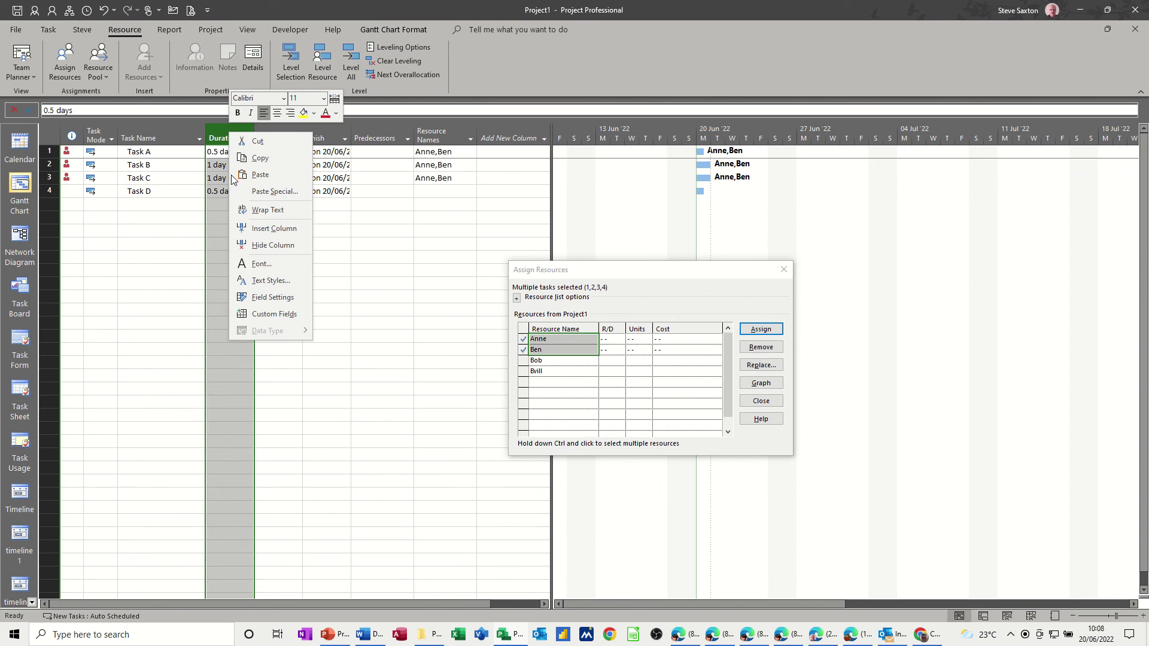
{"action": "left_click", "coordinate": [269, 228]}
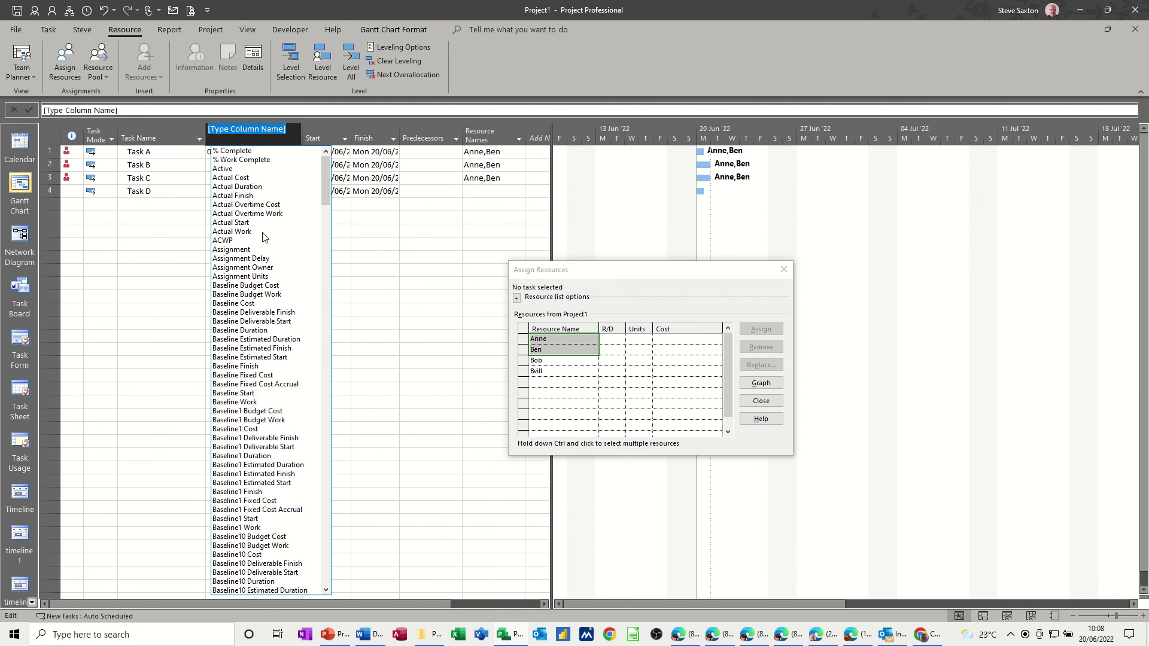
{"action": "type", "text": "warning"}
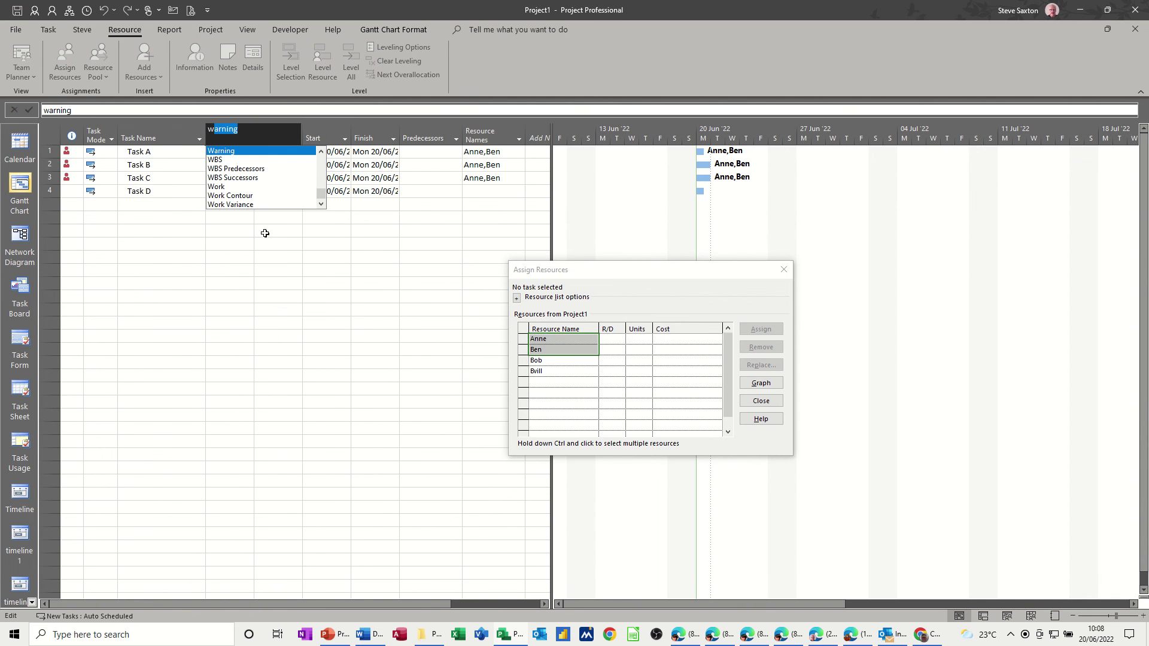
{"action": "left_click", "coordinate": [221, 187]}
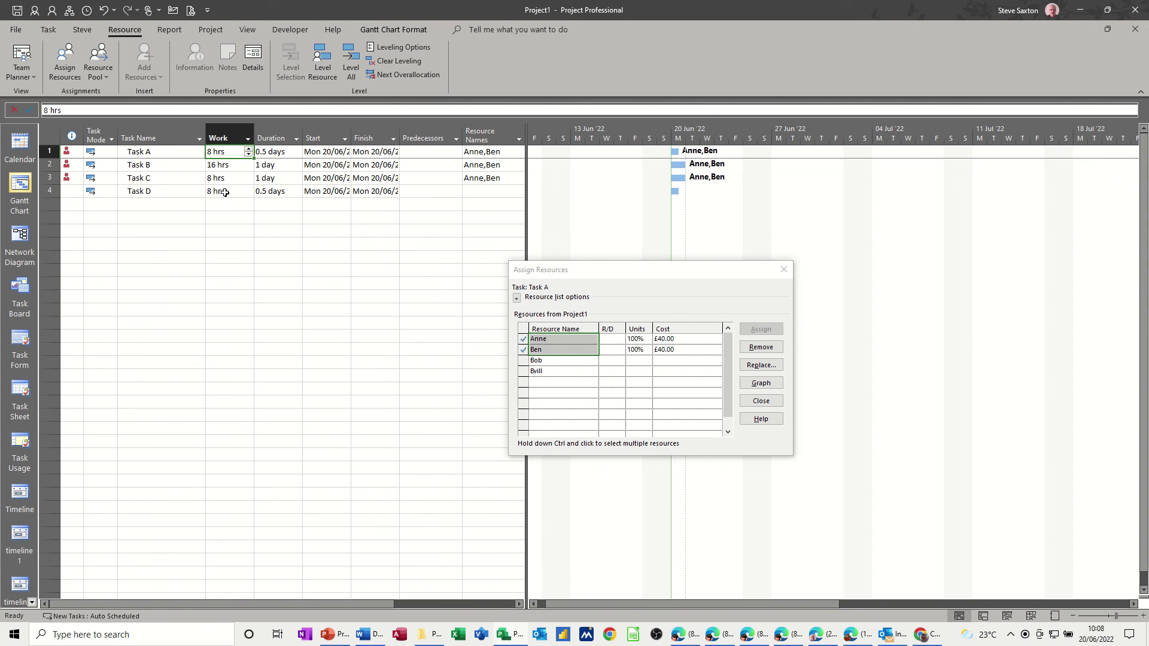
- Enter 16 hrs as Task D's work, then select Task D and pick Anne in Assign Resources
{"action": "left_click", "coordinate": [225, 192]}
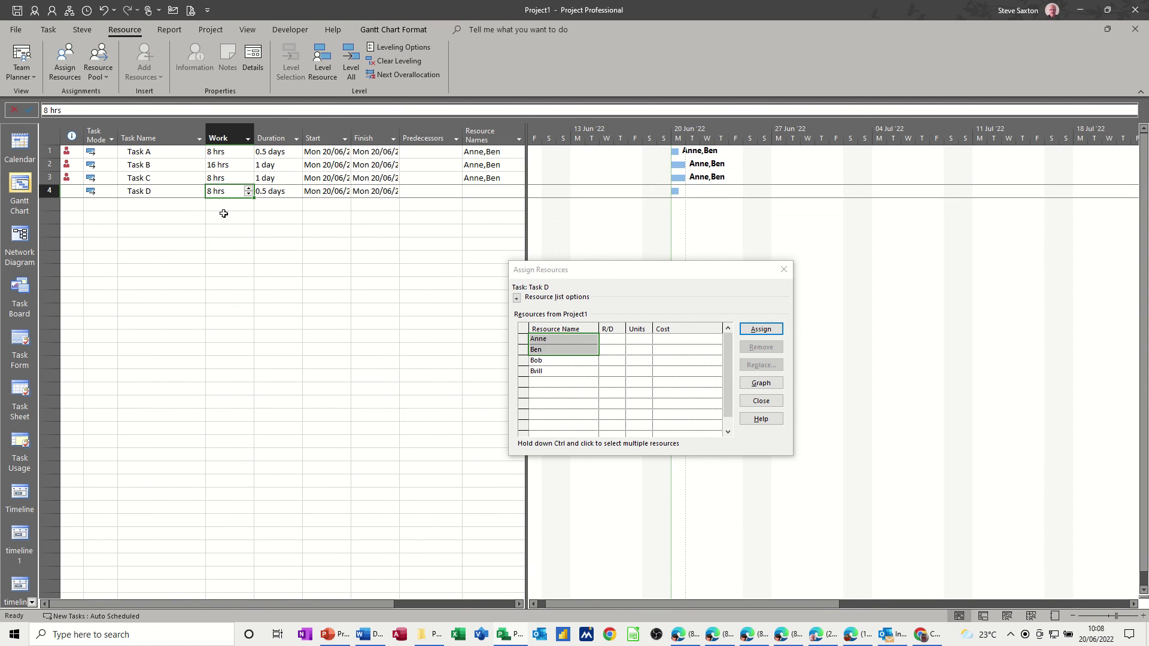
{"action": "type", "text": "16"}
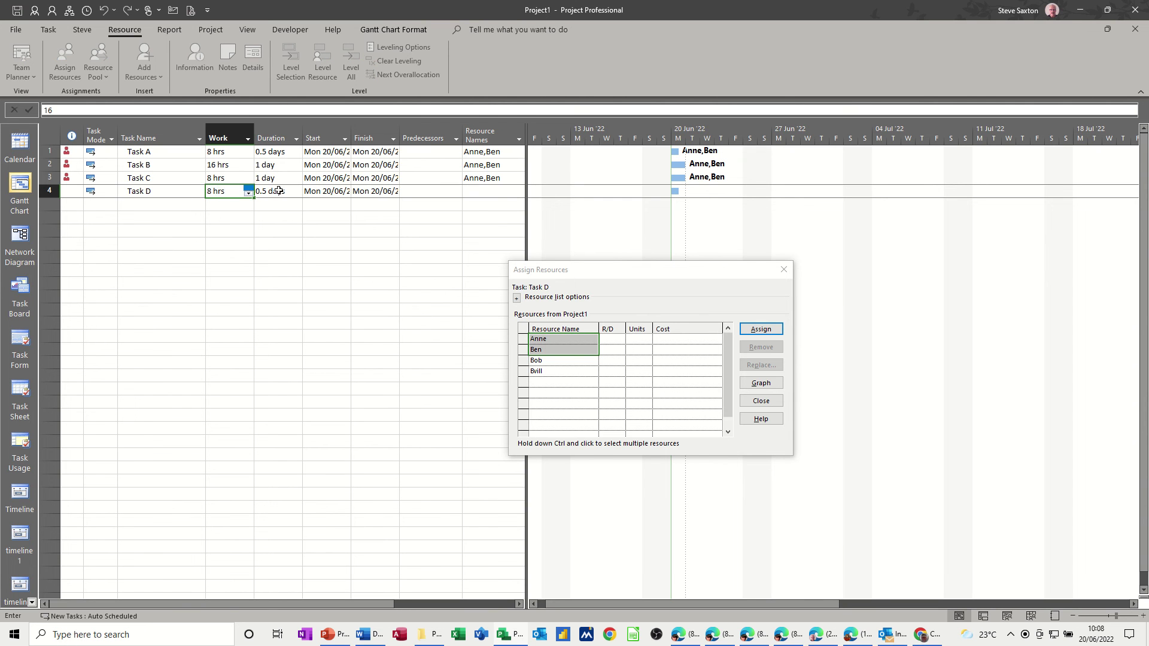
{"action": "key", "text": "Tab"}
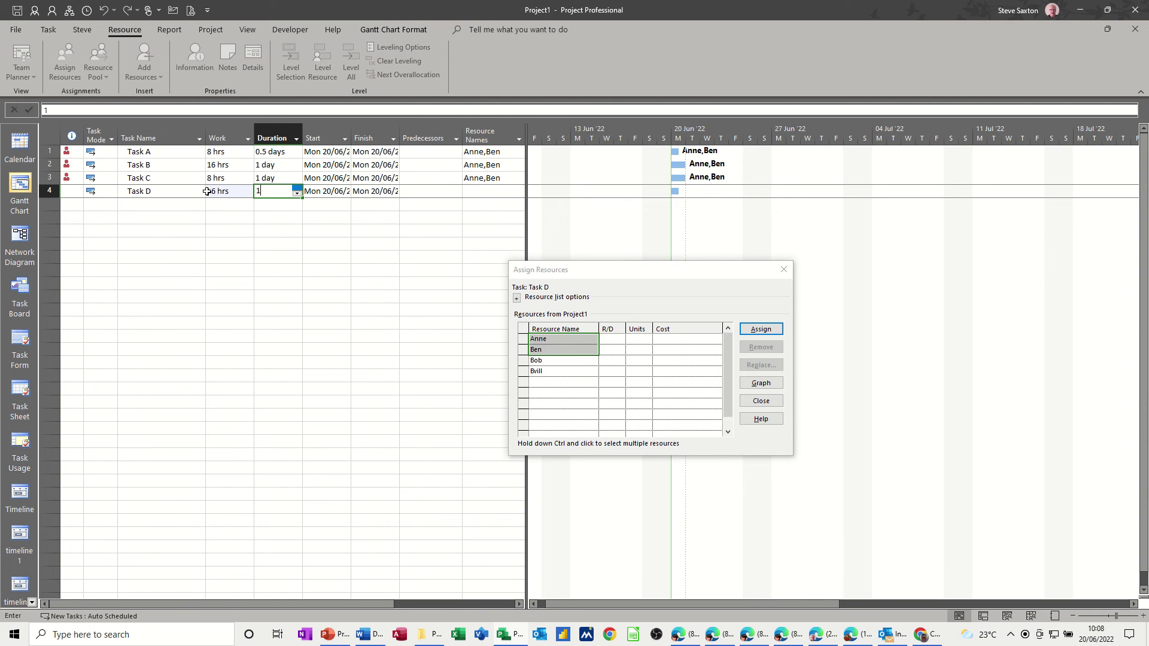
{"action": "left_click", "coordinate": [186, 190]}
{"action": "left_click_drag", "start_coordinate": [519, 275], "coordinate": [175, 241]}
{"action": "left_click", "coordinate": [227, 306]}
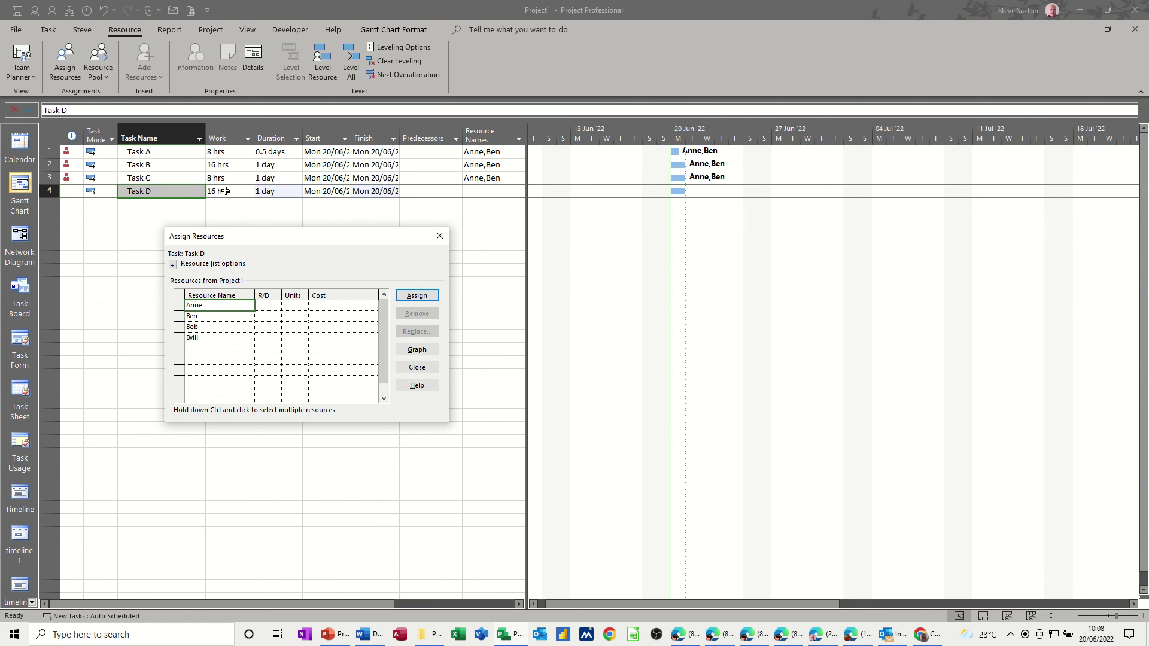
- Assign Anne and Ben to Task D at 100%, £80.00 each, keeping 16 hrs over 1 day
{"action": "left_click", "coordinate": [417, 297]}
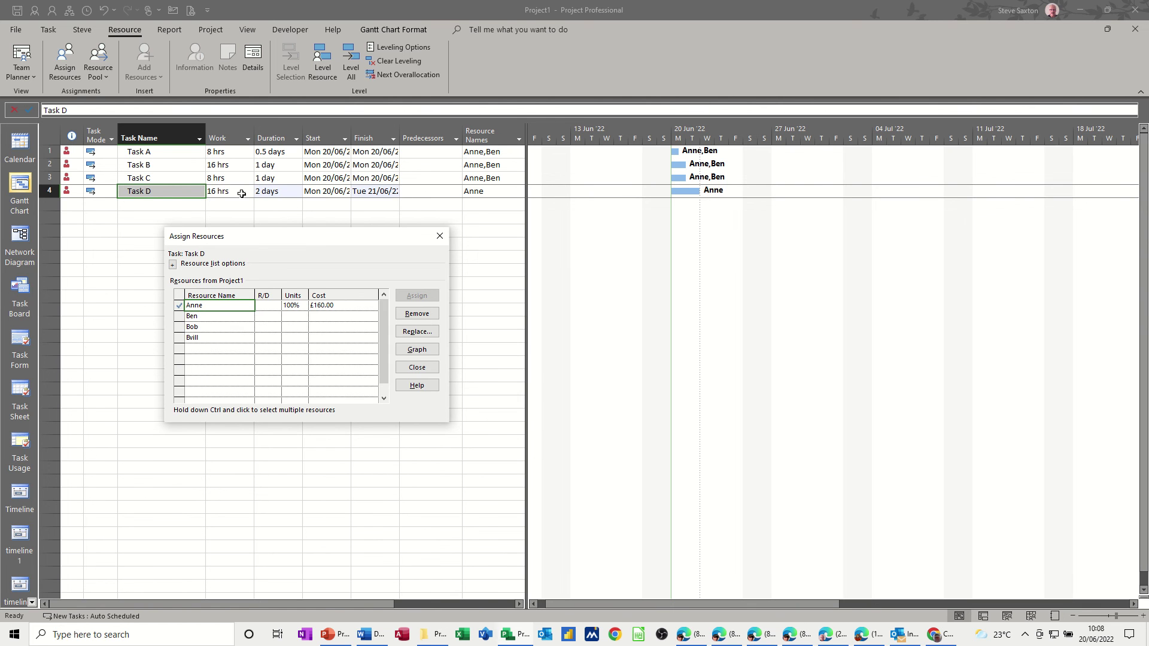
{"action": "left_click", "coordinate": [214, 319]}
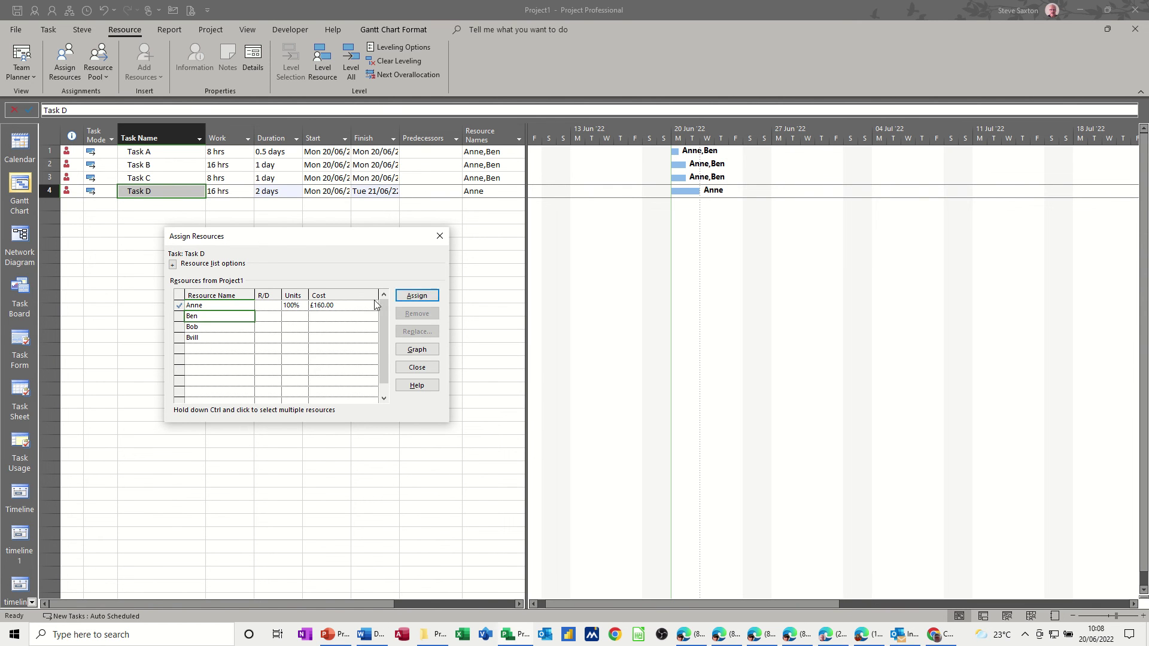
{"action": "left_click", "coordinate": [417, 296]}
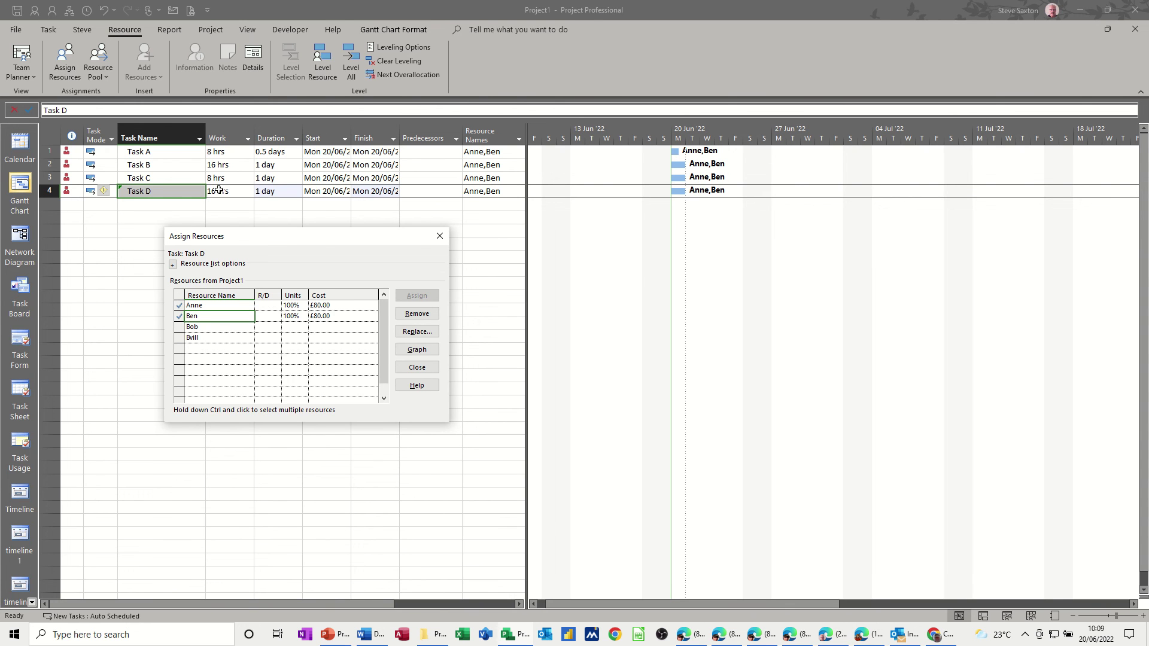
{"action": "left_click_drag", "start_coordinate": [263, 241], "coordinate": [342, 250]}
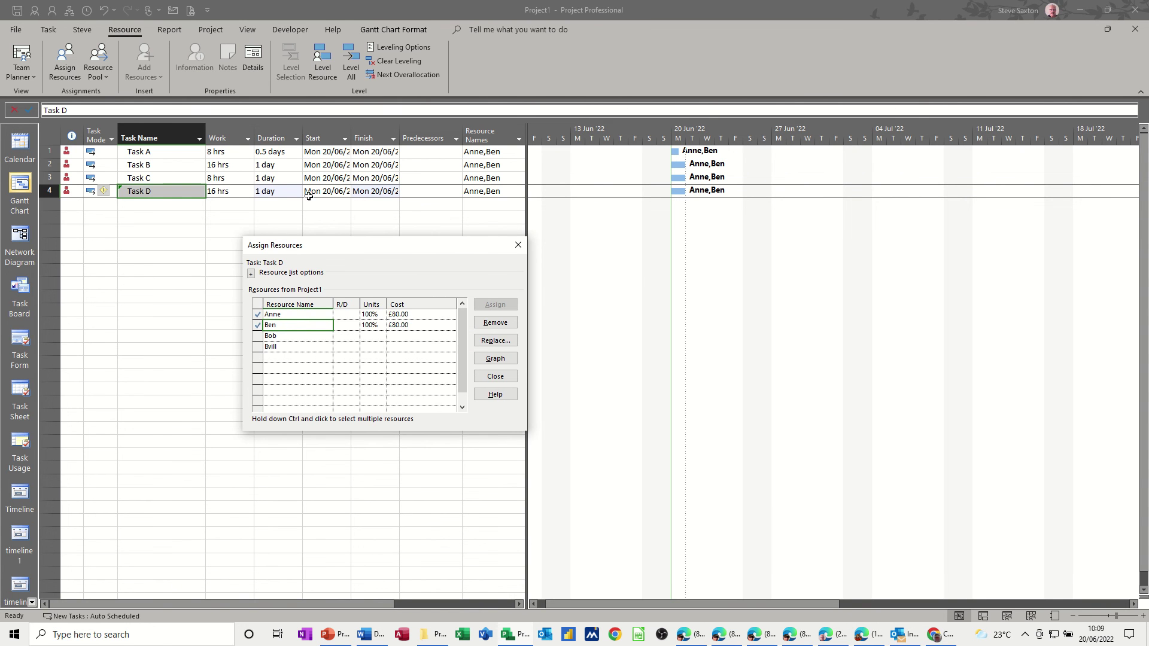